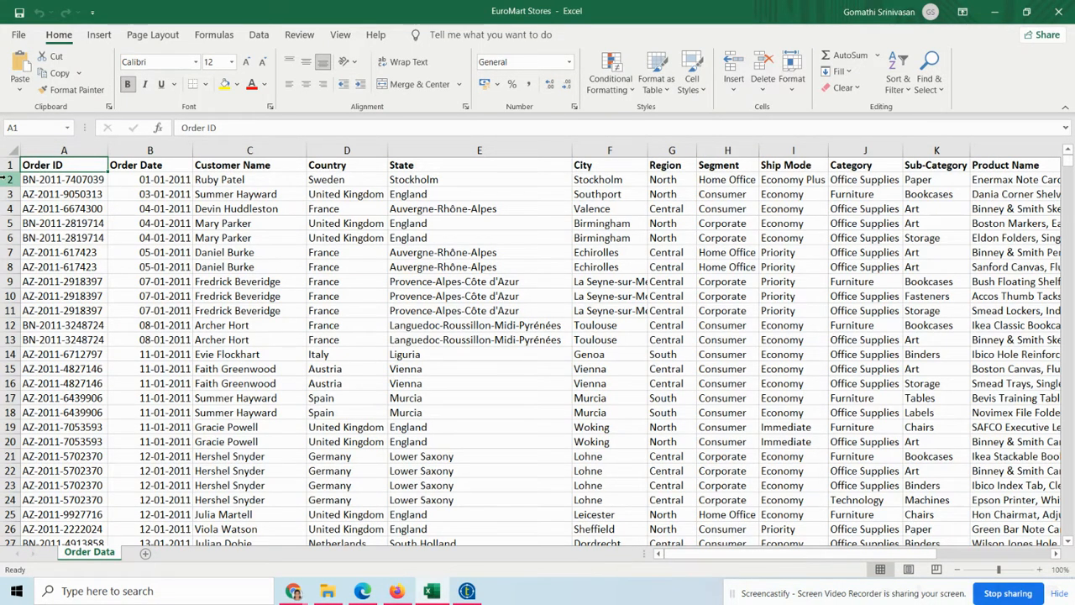
- Select the separate rows 2, 4, 7, 10, 14, 17 and 20 of the order data together, and reduce the selection to row 2
click(9, 179)
ctrl+click(9, 208)
ctrl+click(8, 252)
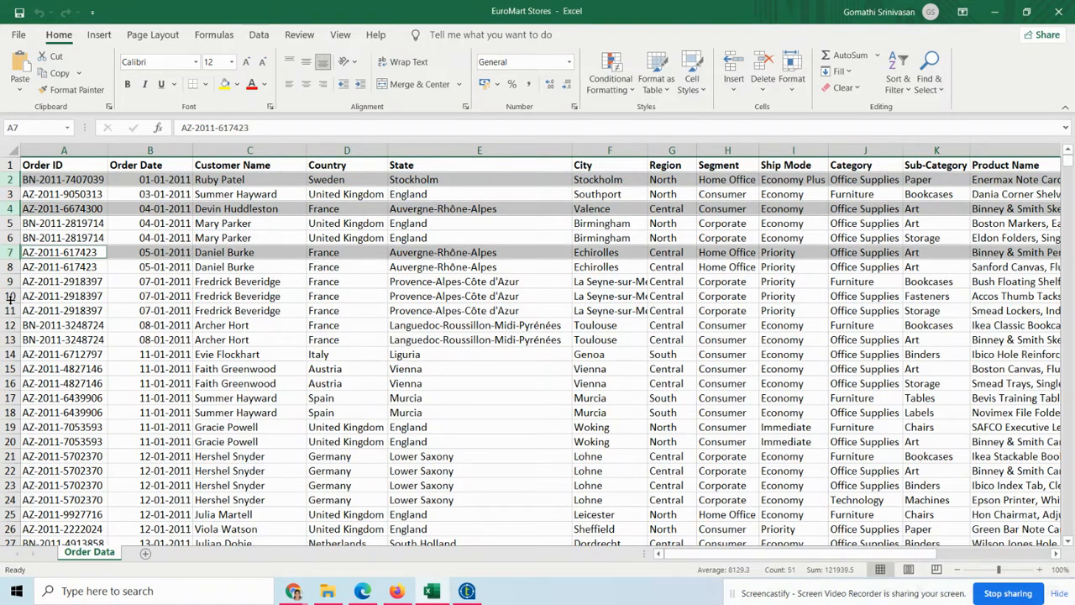
ctrl+click(10, 295)
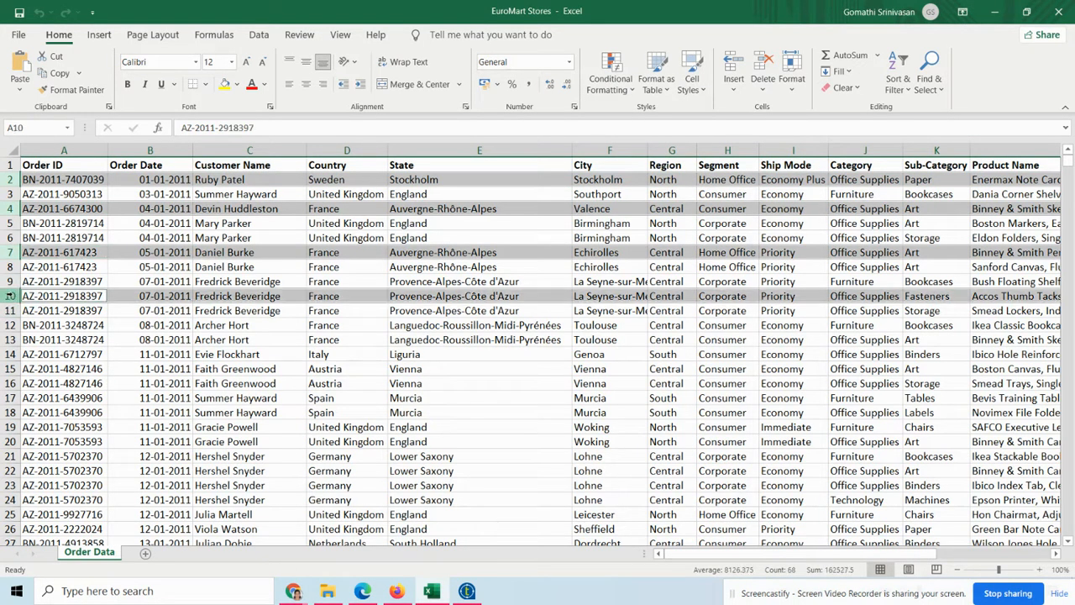
ctrl+click(10, 353)
ctrl+click(9, 397)
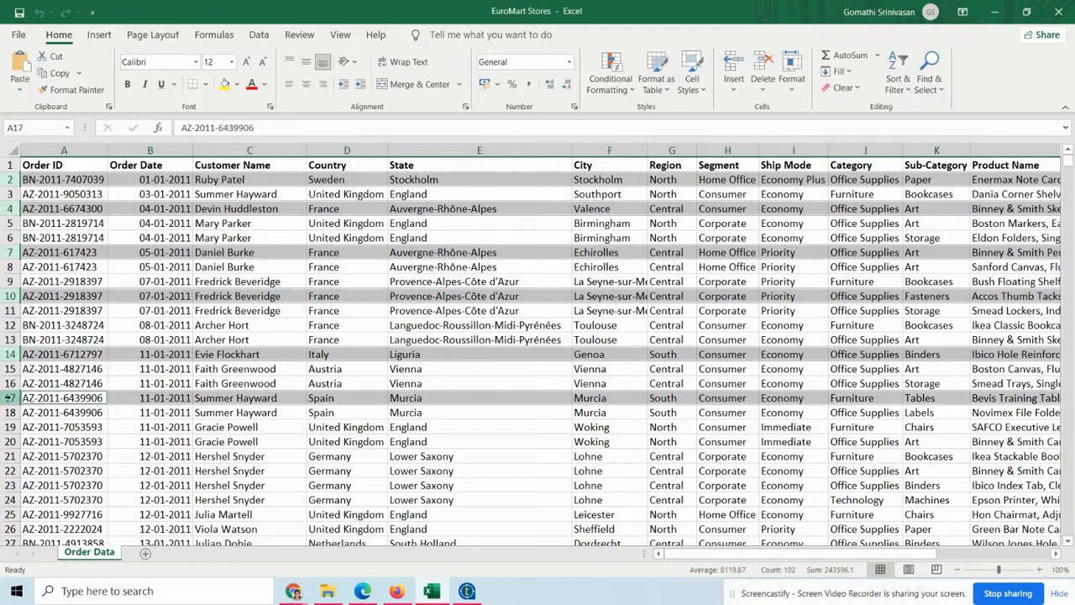
ctrl+click(10, 441)
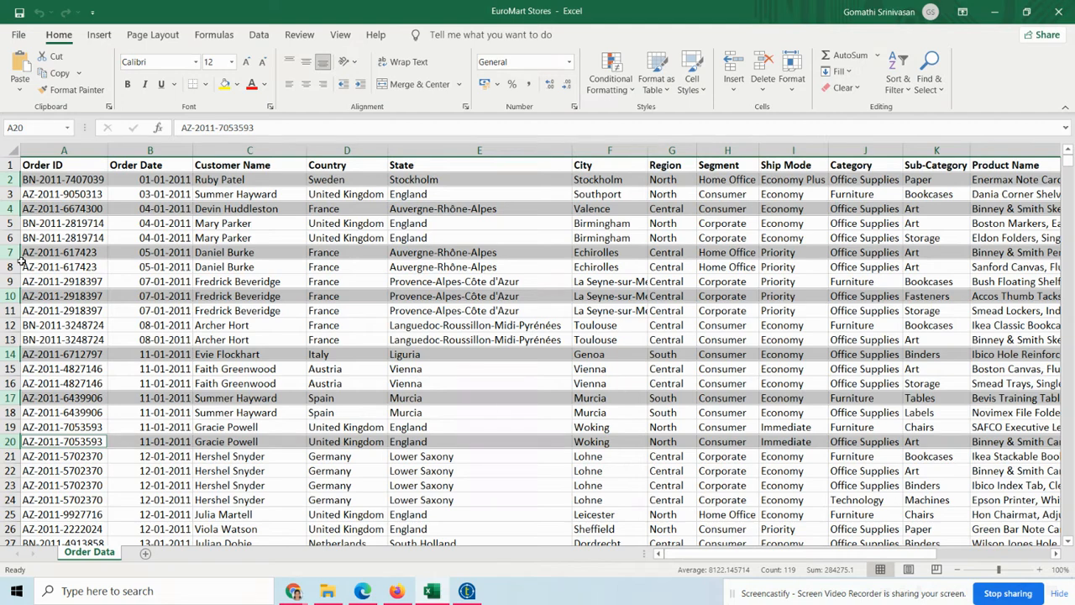
click(9, 179)
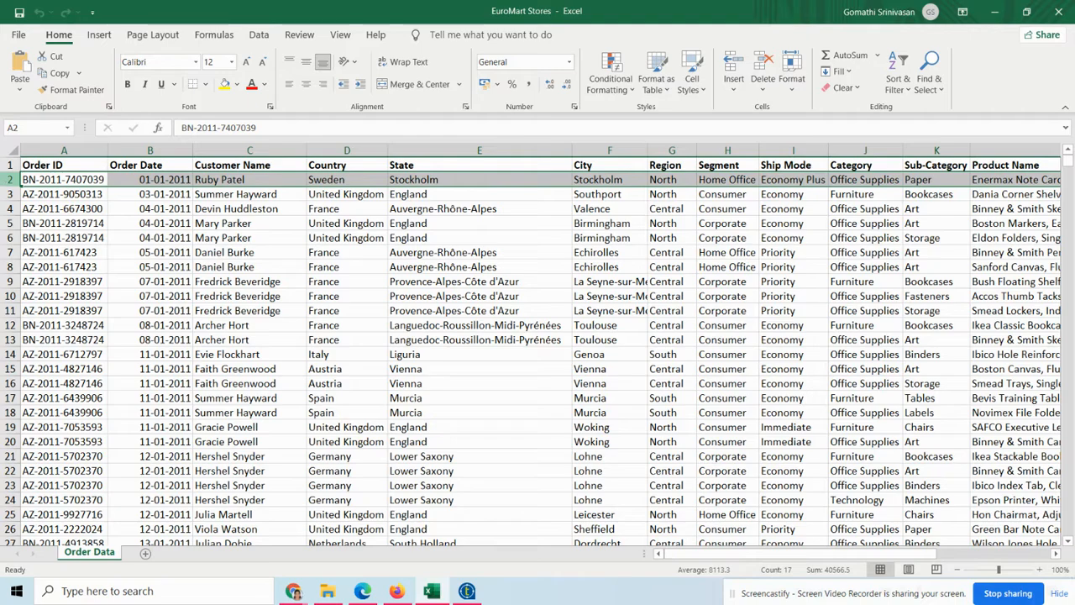
- Switch to Talend Open Studio and start a new job design named "sample"
click(467, 591)
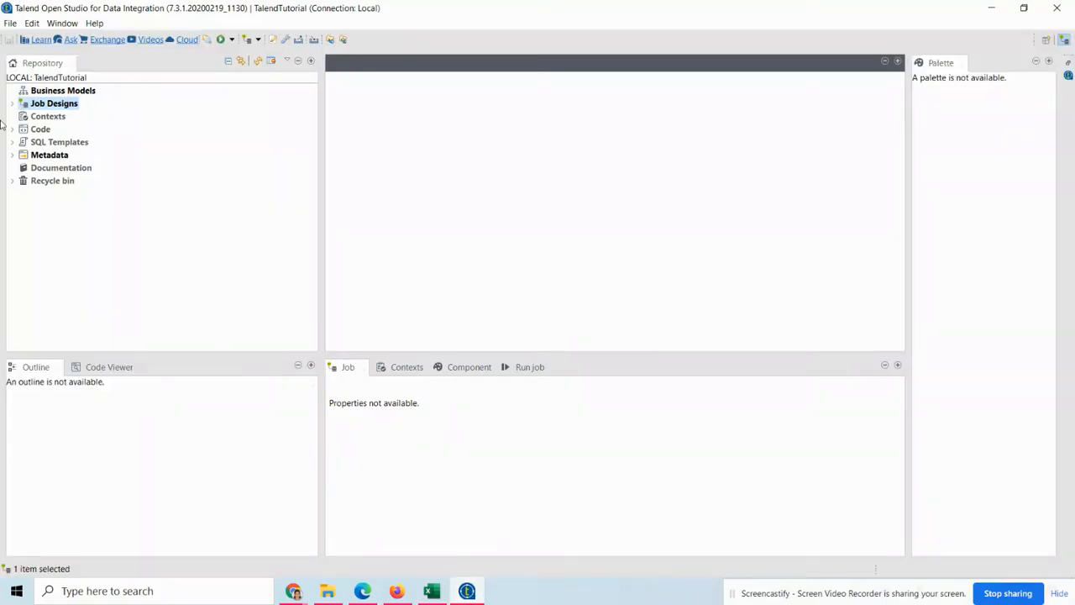
right_click(23, 105)
click(46, 116)
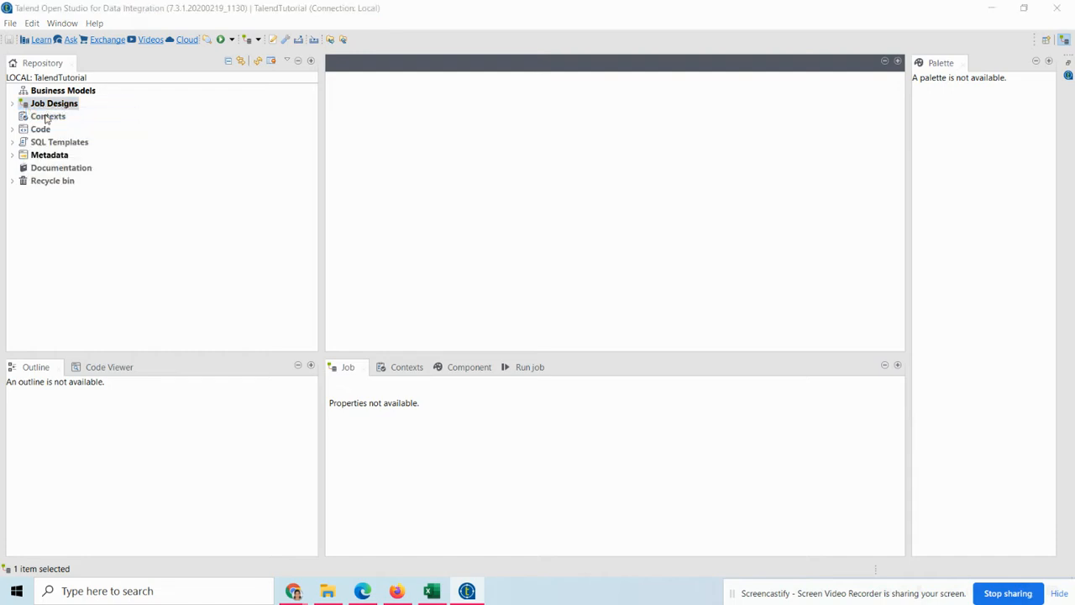
text(sa)
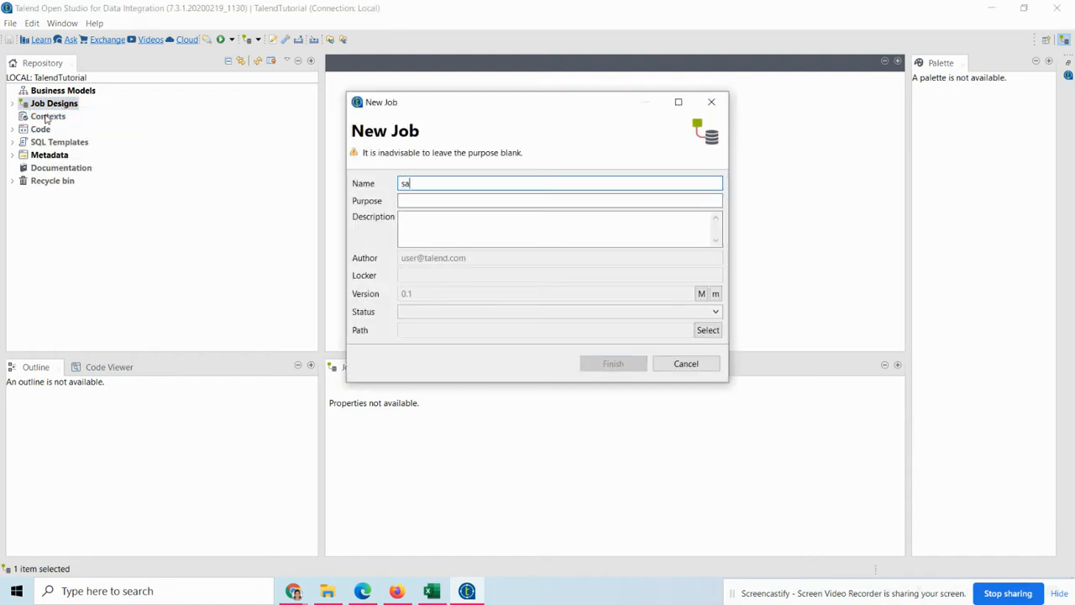
text(mple)
key(BackSpace)
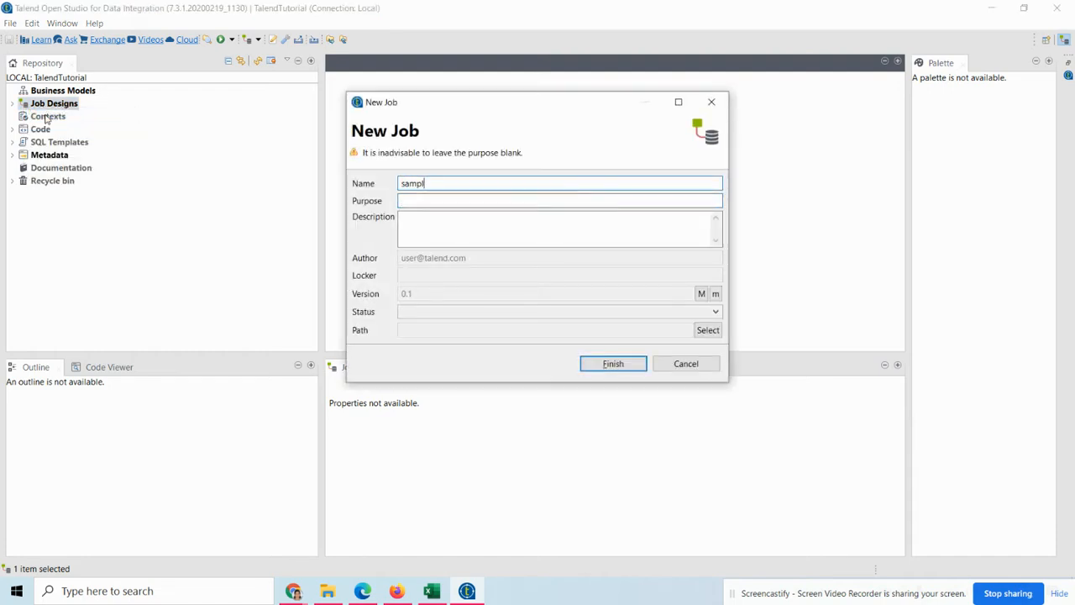
text(e)
- Enter "sample" as both the purpose and the description of the new job and create it
key(Tab)
text(sam)
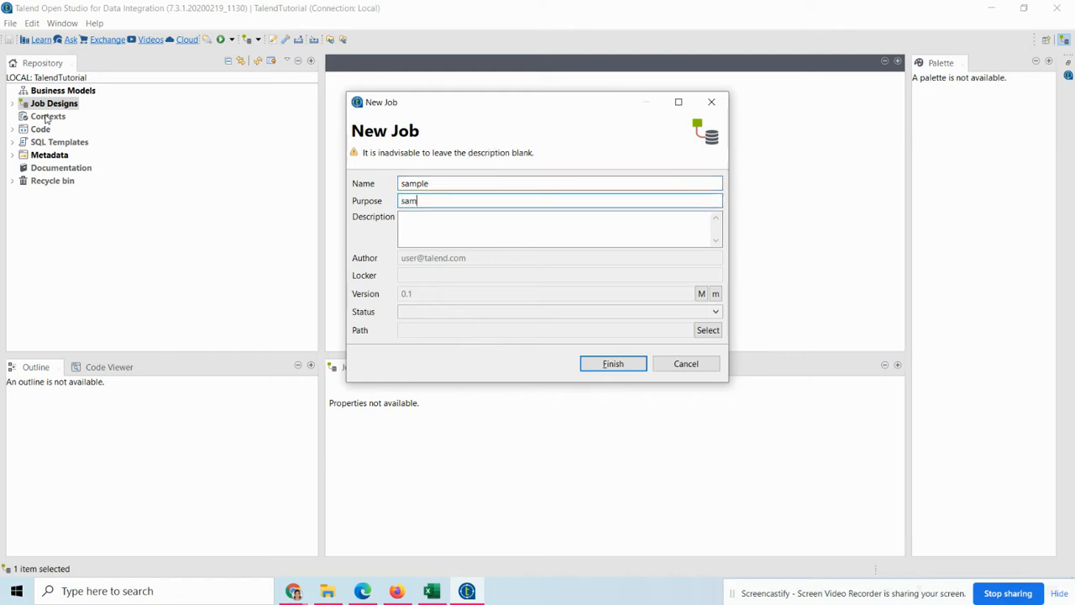
text(ple)
key(Tab)
text(s)
key(BackSpace)
text(samp)
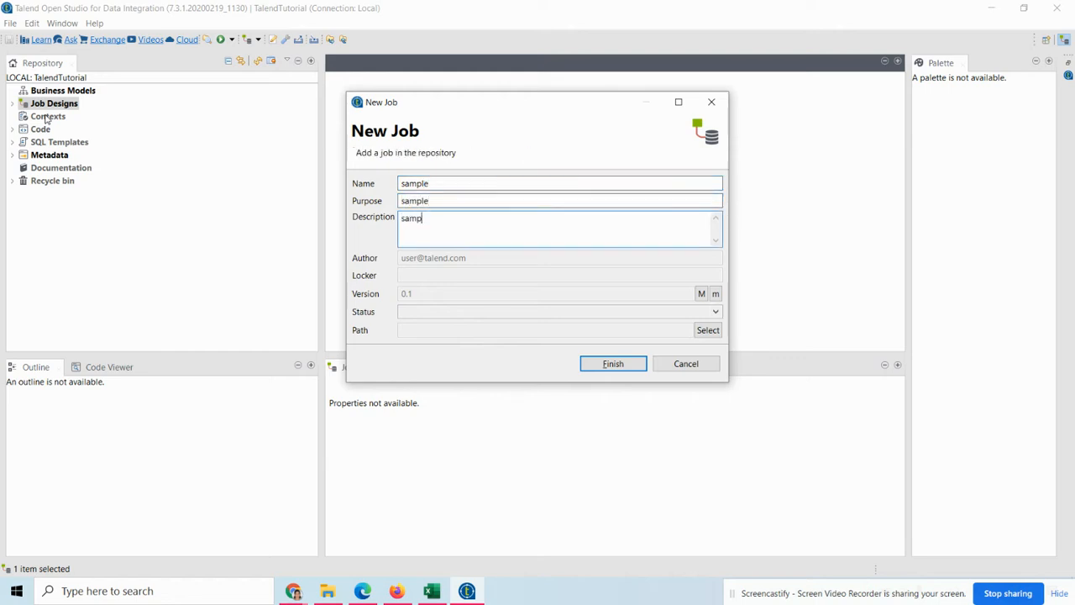
text(le)
key(BackSpace)
text(e)
click(613, 364)
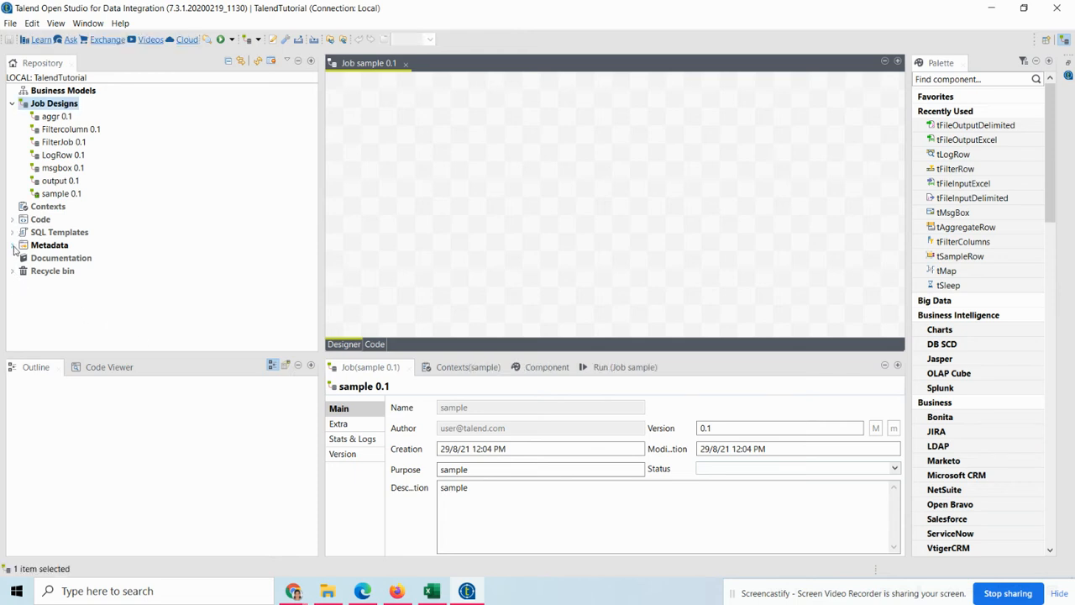
- Add the Euromartstore Excel file from the repository metadata to the job canvas as a tFileInputExcel component
click(12, 245)
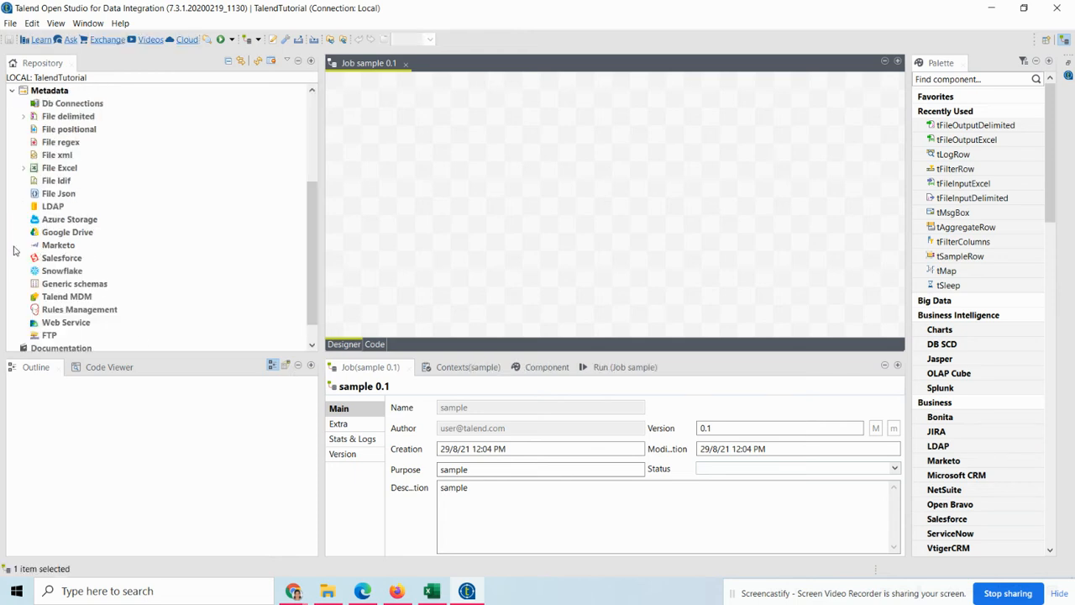
click(23, 168)
click(76, 181)
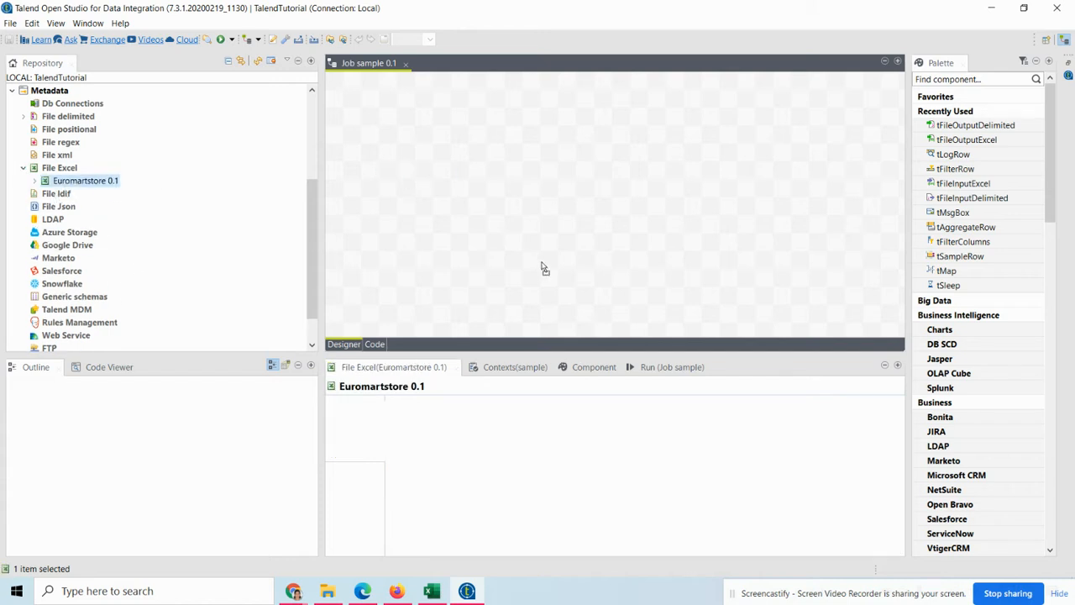
drag(544, 268, 544, 268)
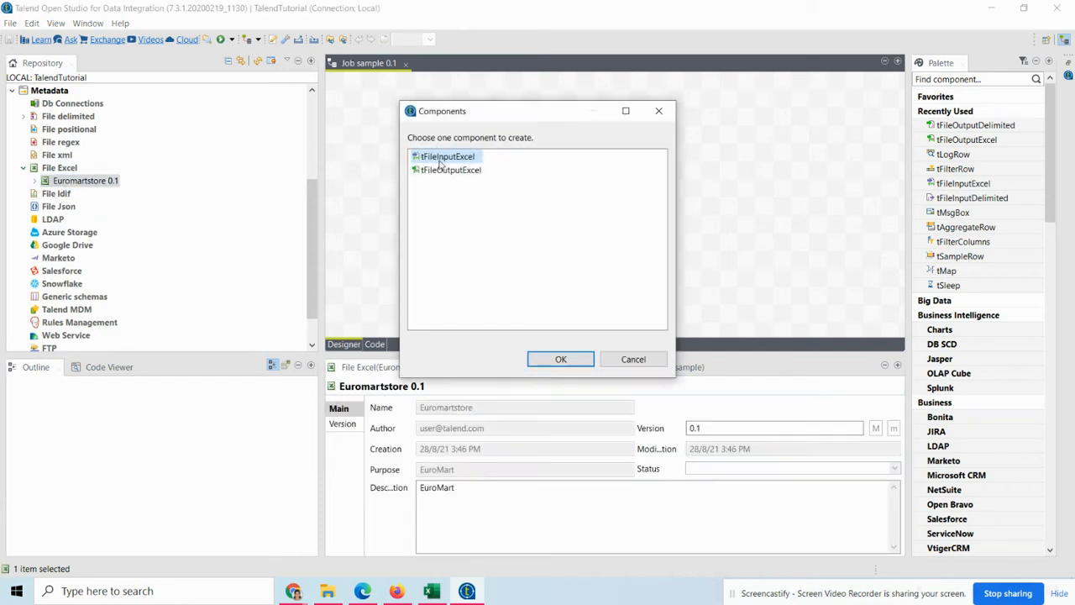
click(557, 360)
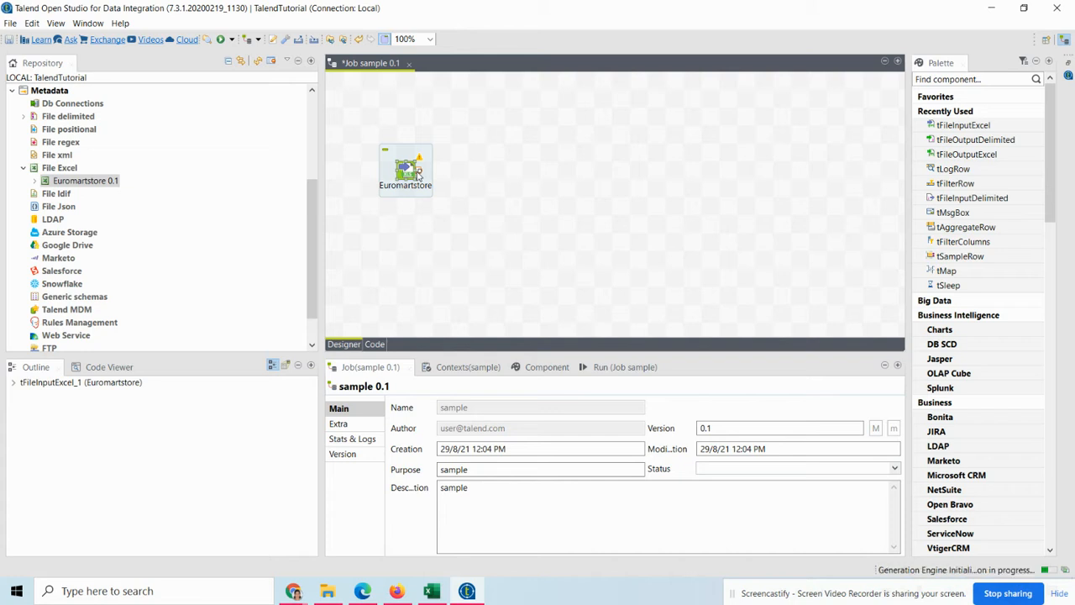
- Connect a new tSampleRow component to the Euromartstore input's main output and align it level with the input
drag(420, 170, 513, 157)
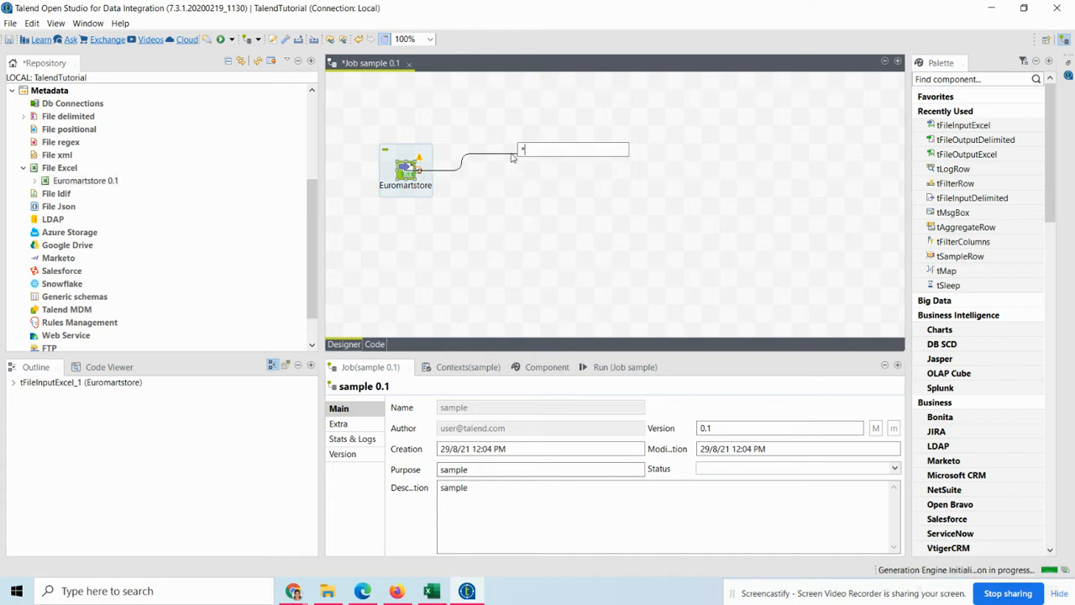
text(sampl)
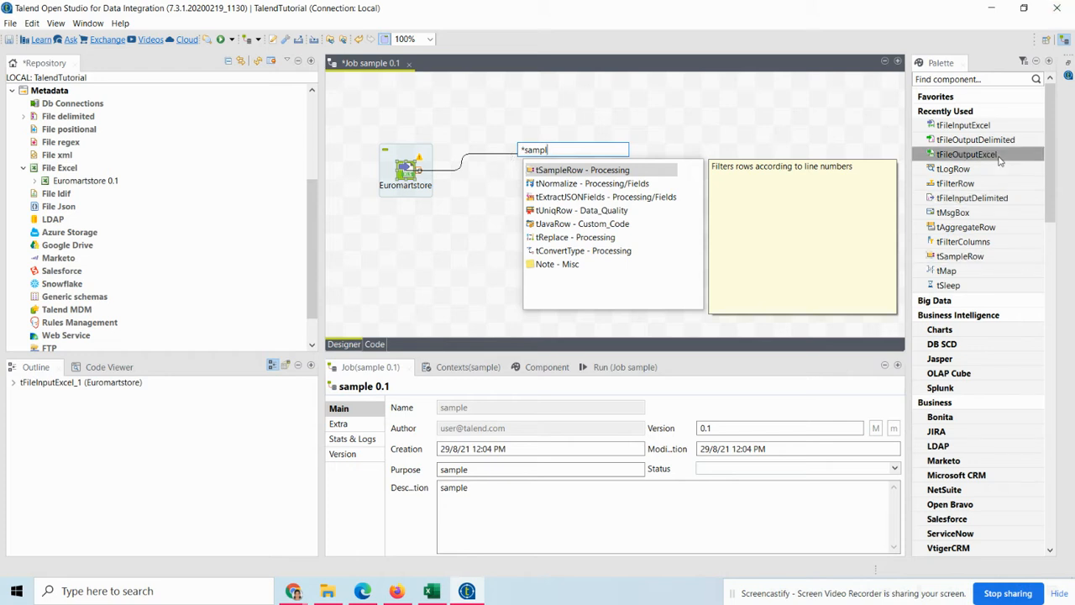
click(590, 175)
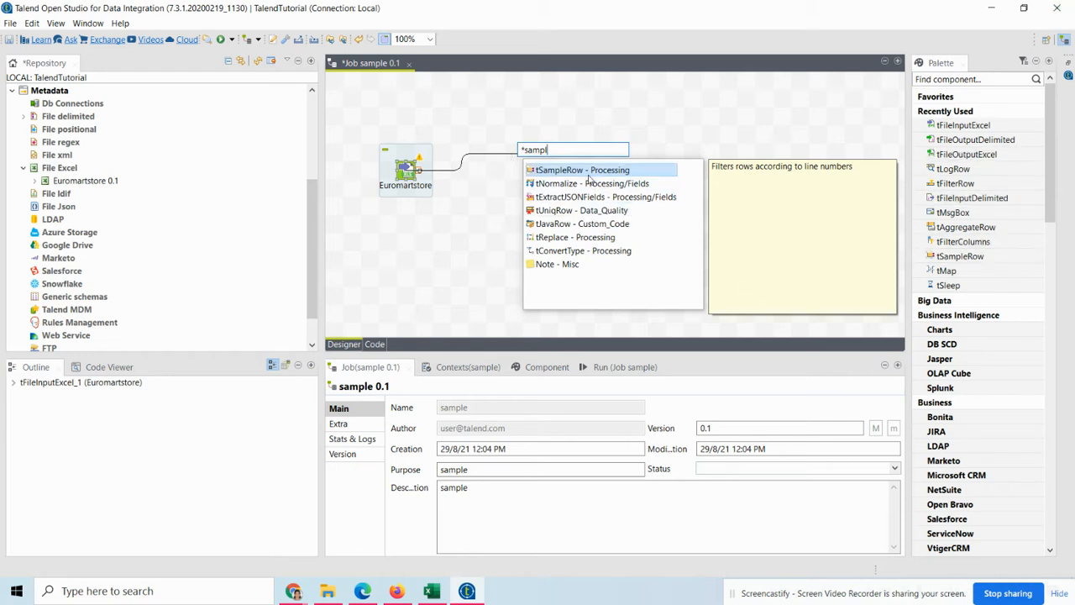
double_click(590, 173)
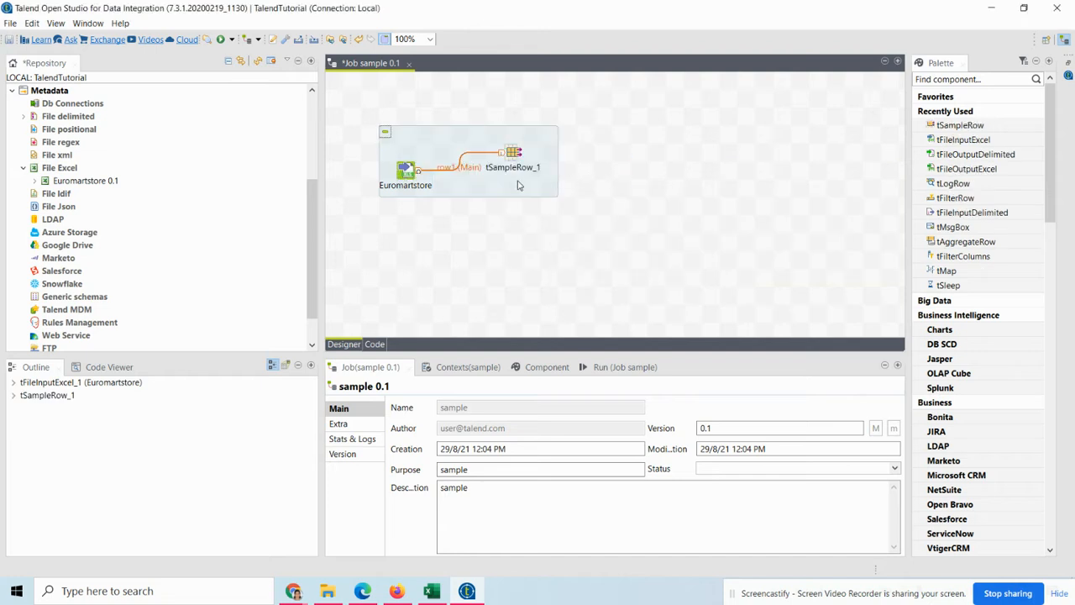
drag(513, 154, 551, 177)
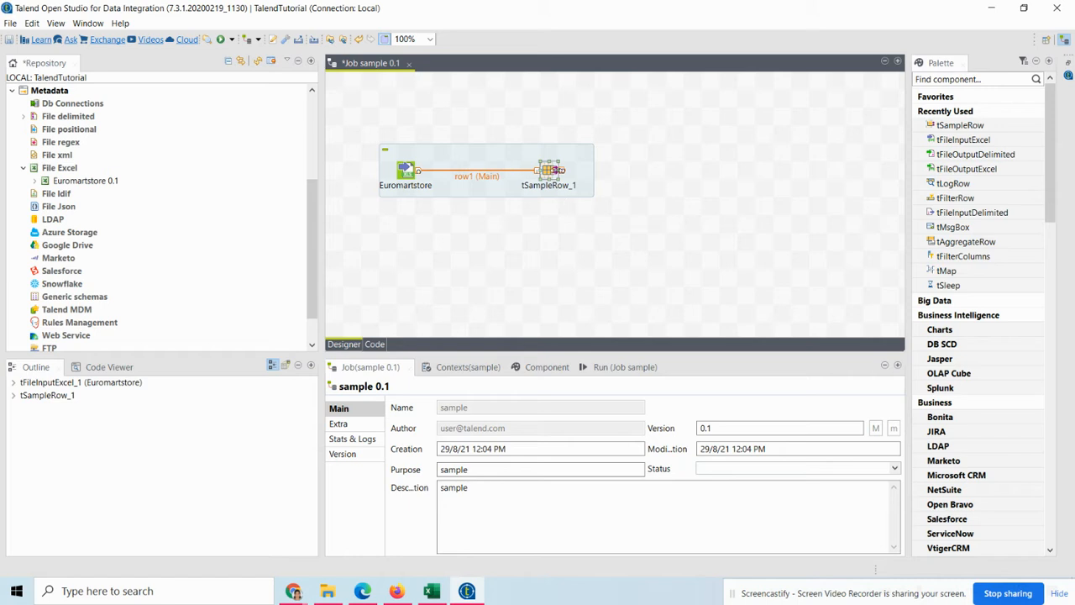
- Open the basic settings of the tSampleRow component and review its input and output schema
double_click(556, 171)
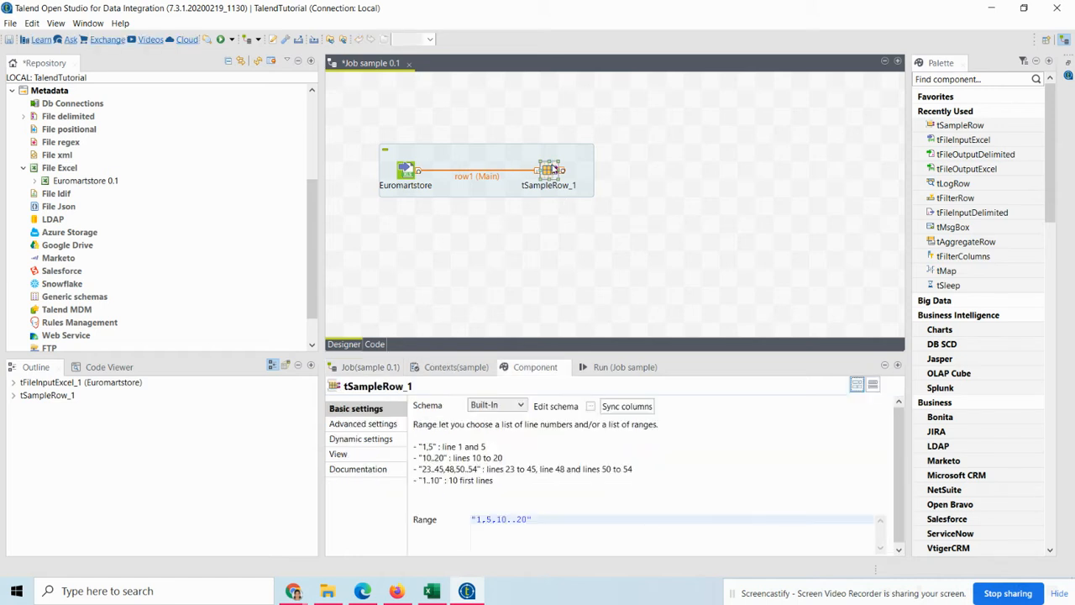
click(591, 407)
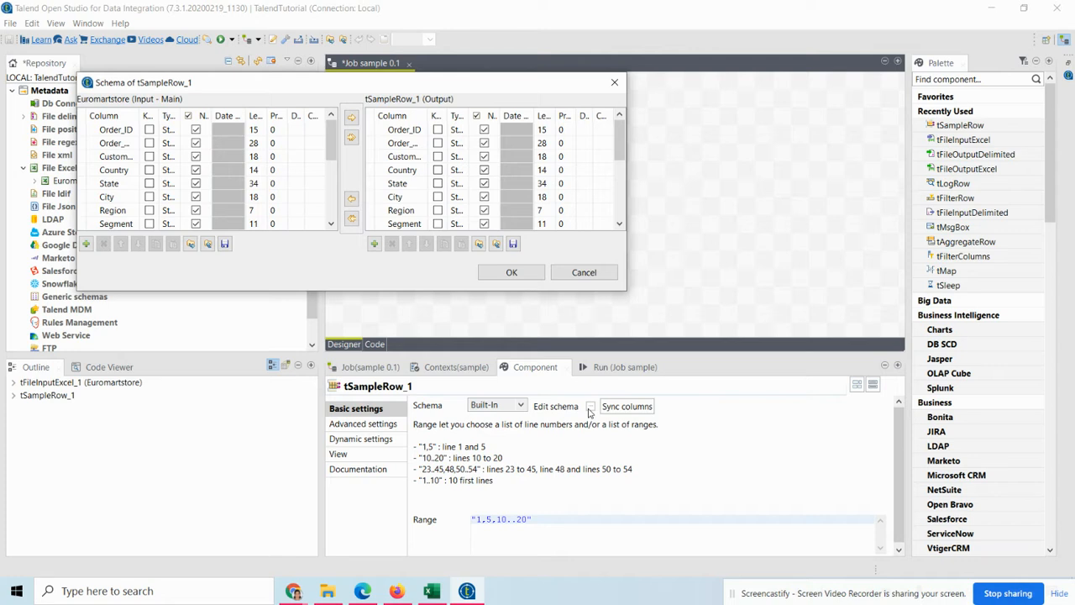
click(512, 273)
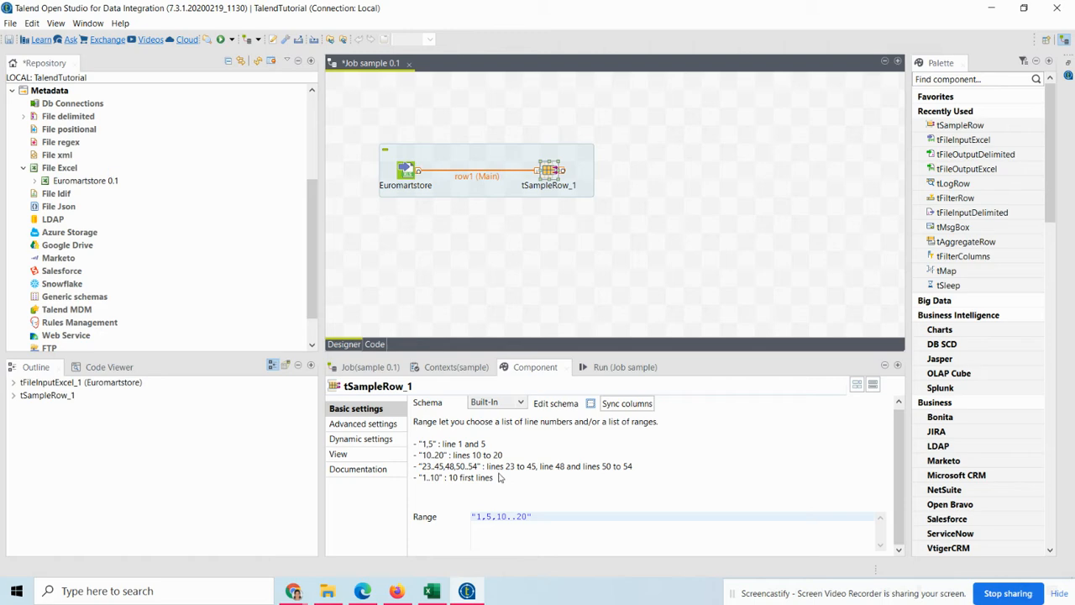
- Switch to Excel and highlight rows 4, 6 and 9 of the Order Data sheet one at a time
click(432, 591)
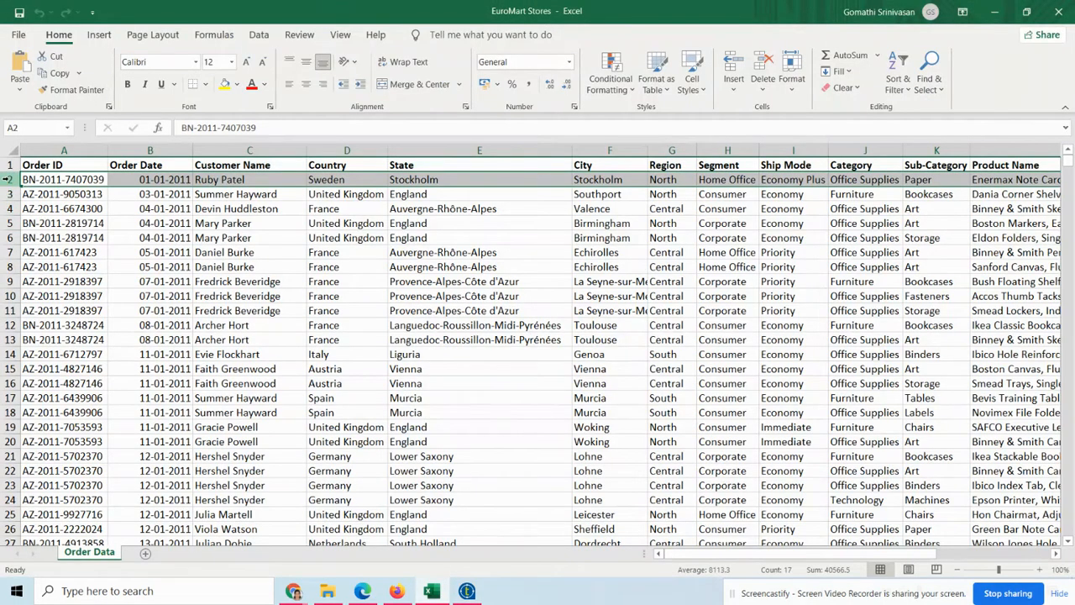
click(8, 208)
click(8, 237)
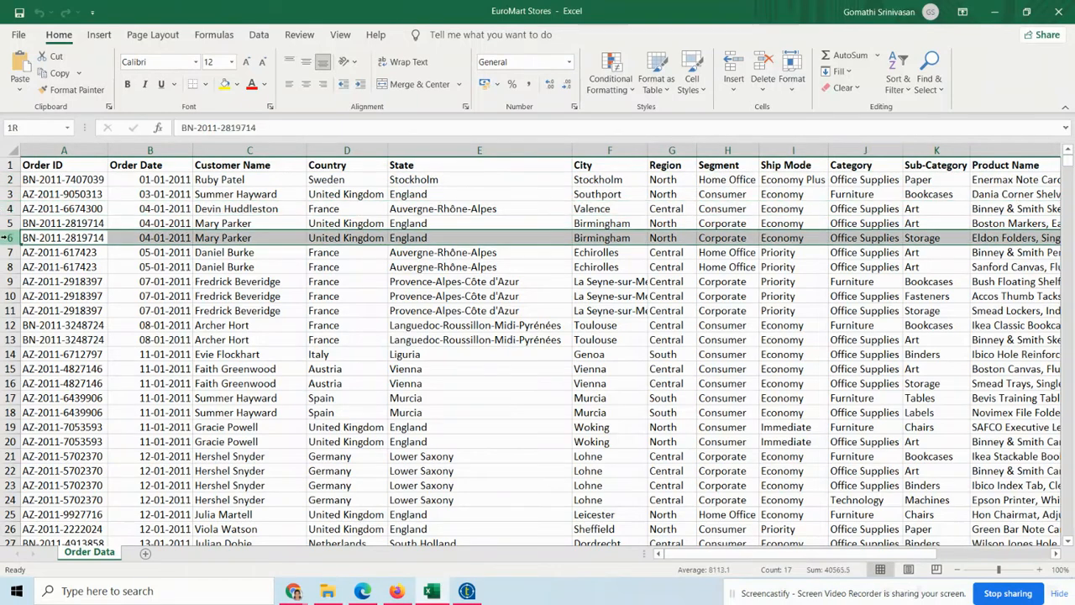
click(8, 281)
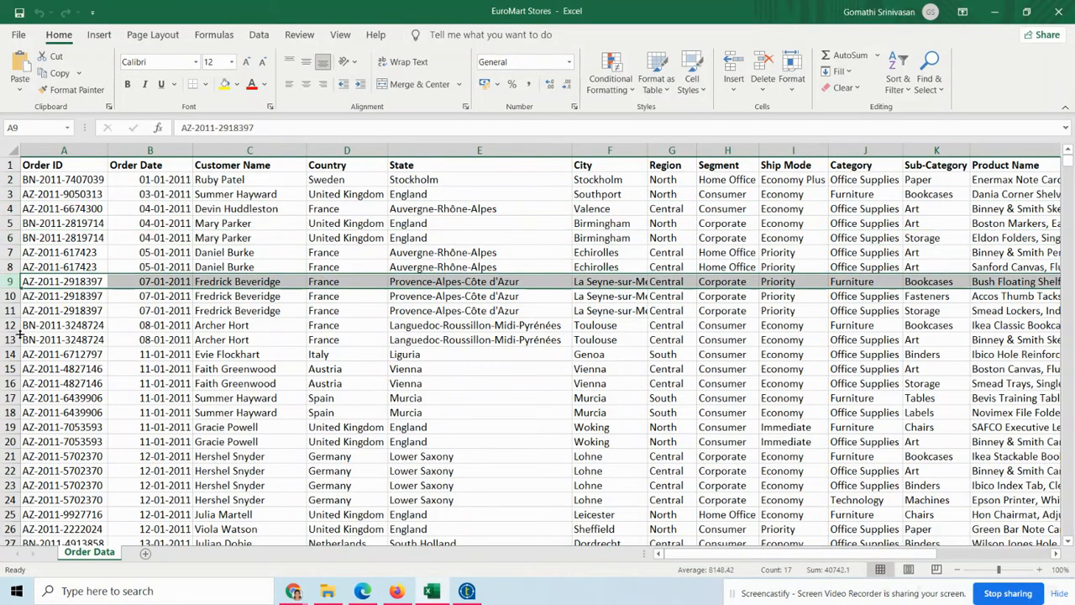
- Add a new worksheet, widen column A to several times its width, and enter "1,2,4,5,7,9," in cell A1
click(147, 555)
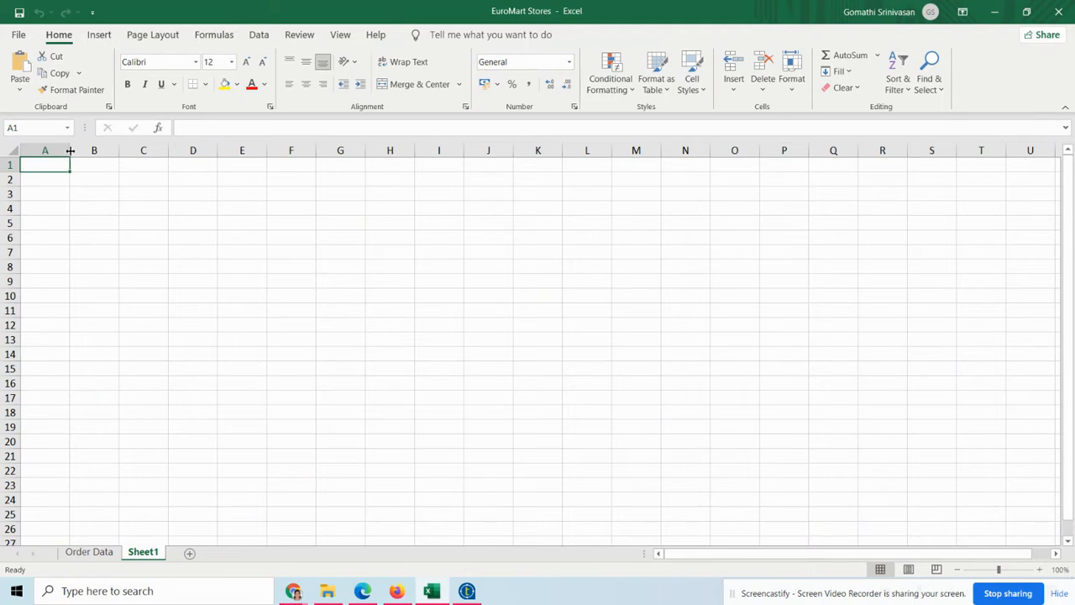
drag(70, 150, 431, 168)
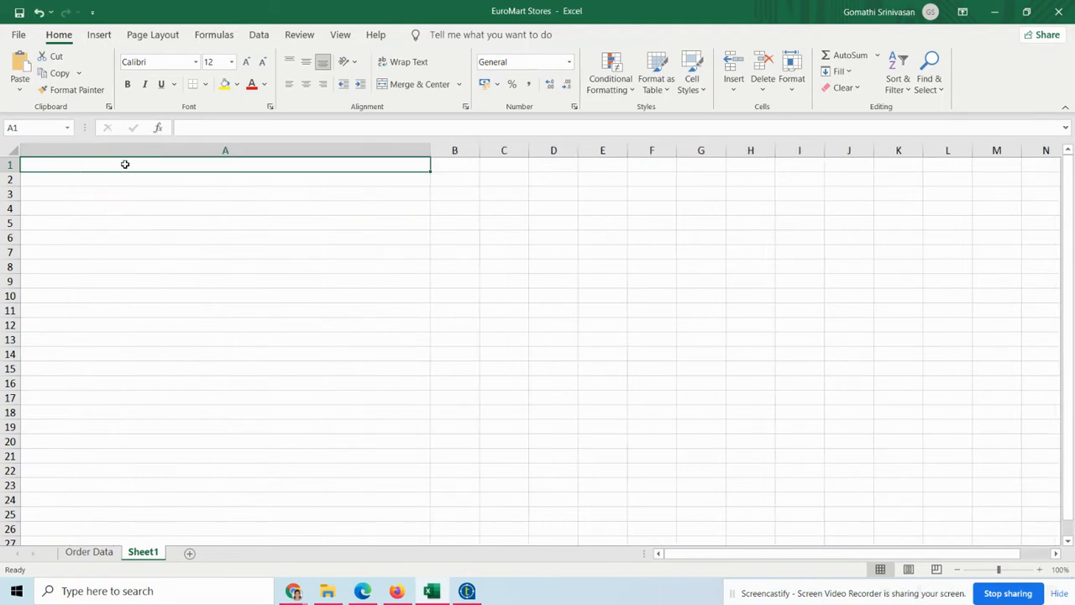
double_click(126, 164)
text(1)
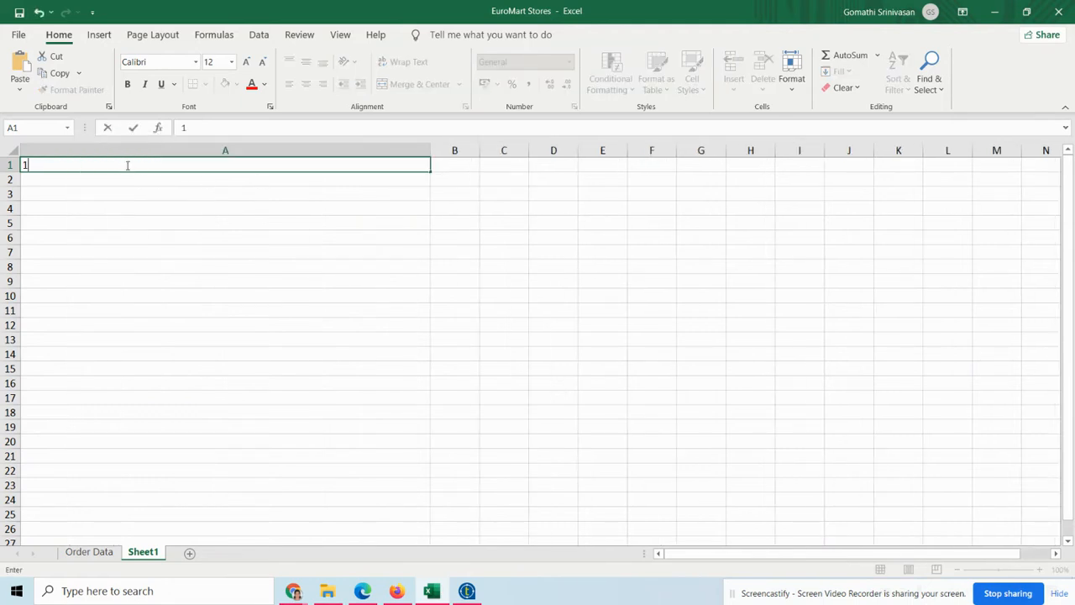
text(,2,4,5,7,)
text(9,)
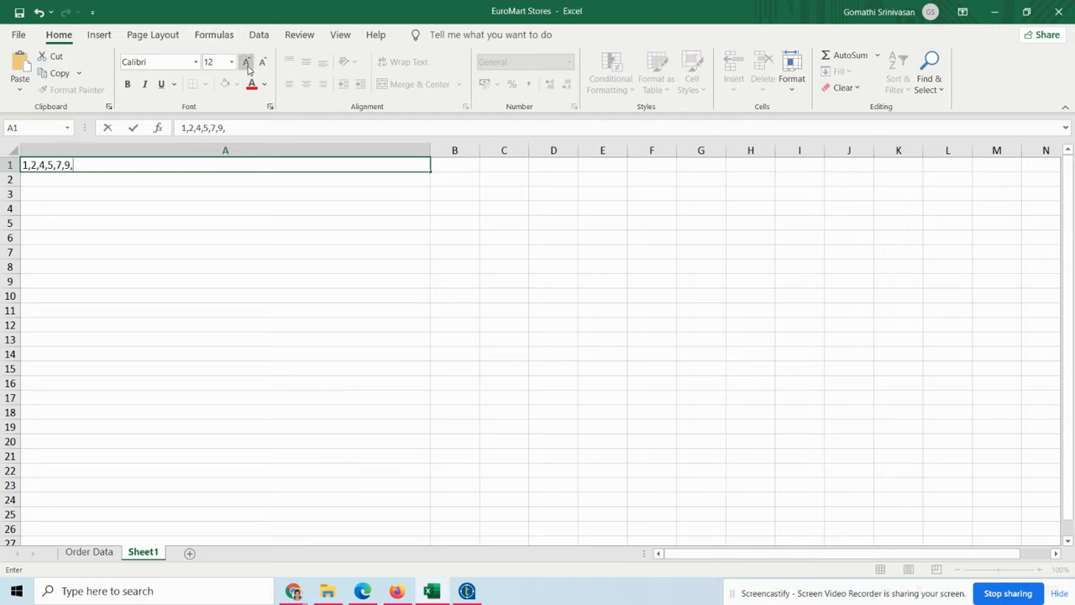
- Increase the font size of the number list in cell A1 to 20 and finish editing the cell
drag(86, 166, 11, 166)
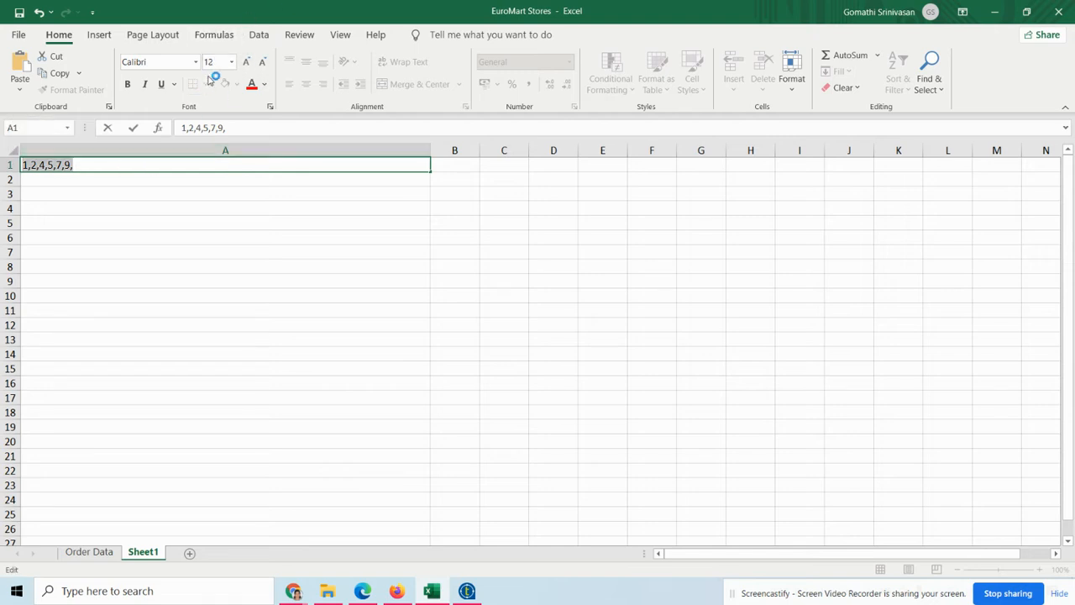
click(246, 62)
click(246, 62)
click(246, 63)
click(246, 62)
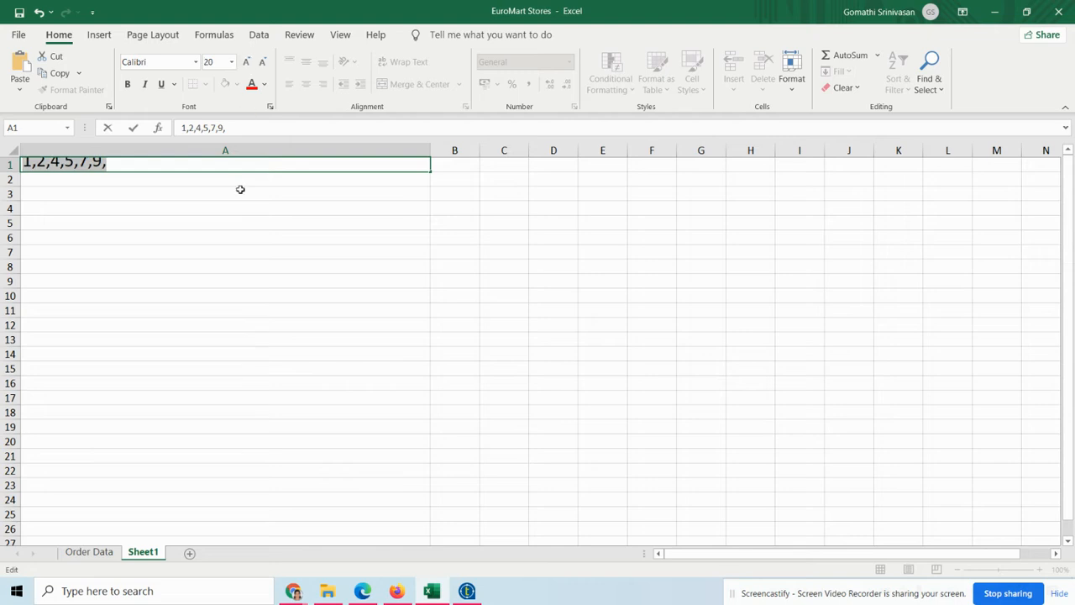
click(11, 165)
click(65, 189)
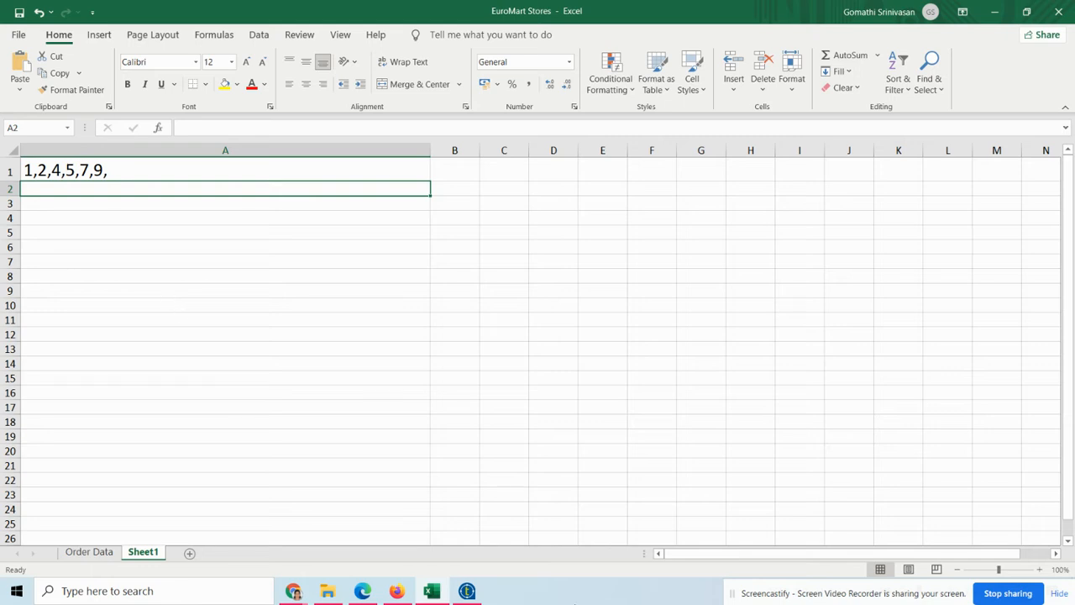
- Check the tSampleRow range syntax examples in Talend, and highlight rows 2 to 100 of the Order Data sheet in Excel
click(469, 593)
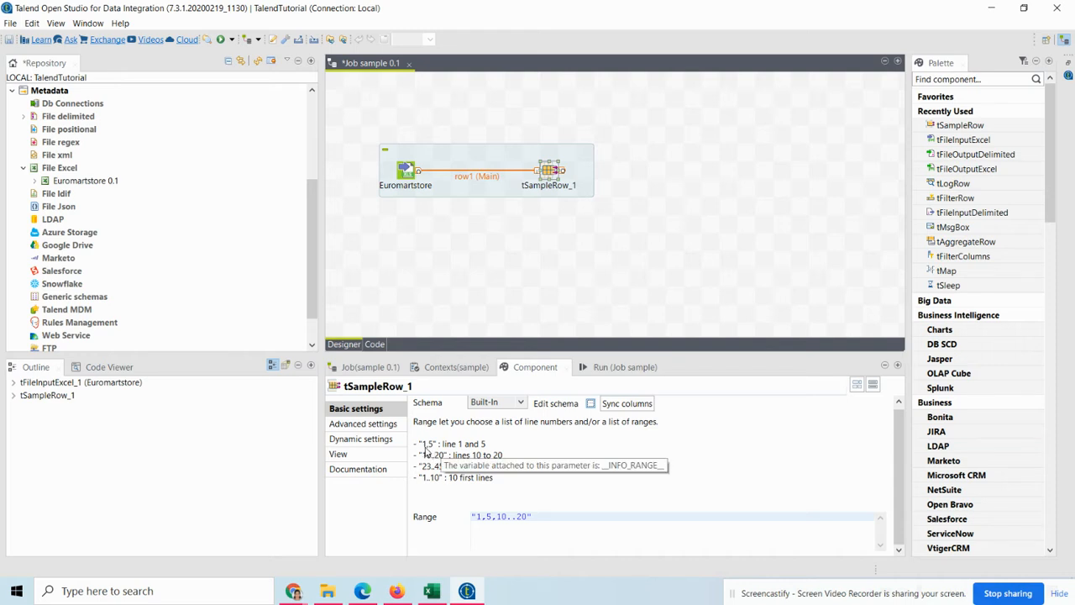
mouse_move(468, 592)
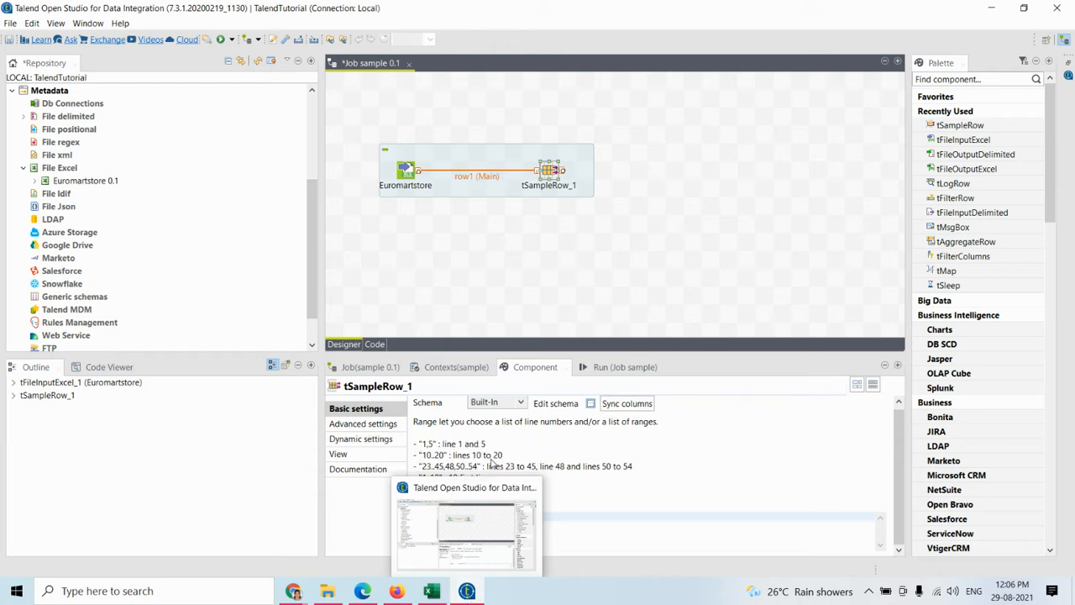
click(471, 598)
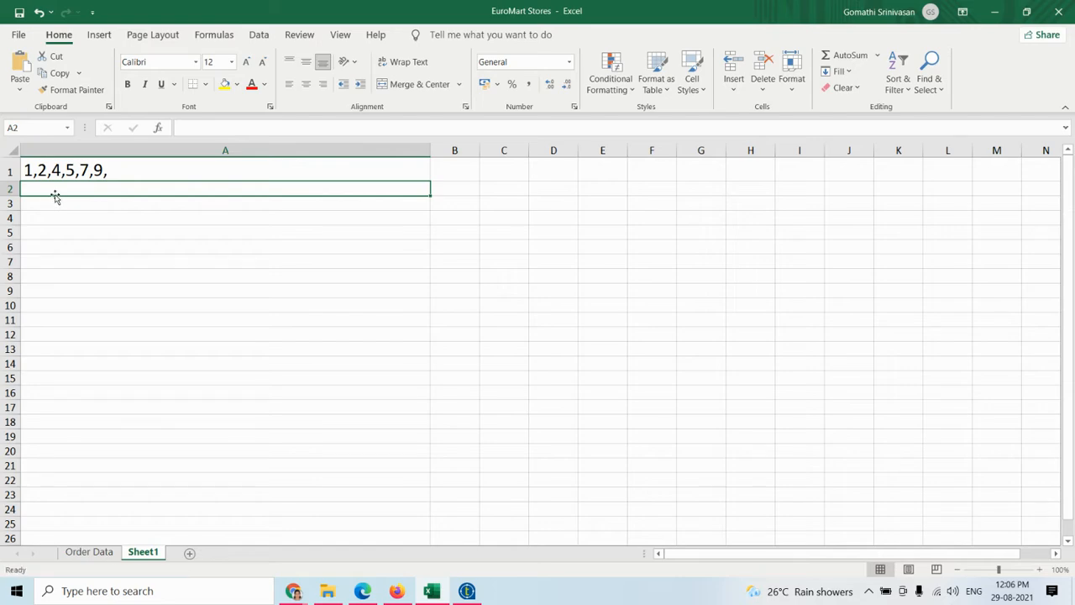
click(89, 552)
mouse_move(7, 179)
mouse_down()
mouse_move(3, 593)
mouse_move(5, 183)
mouse_move(5, 197)
mouse_up()
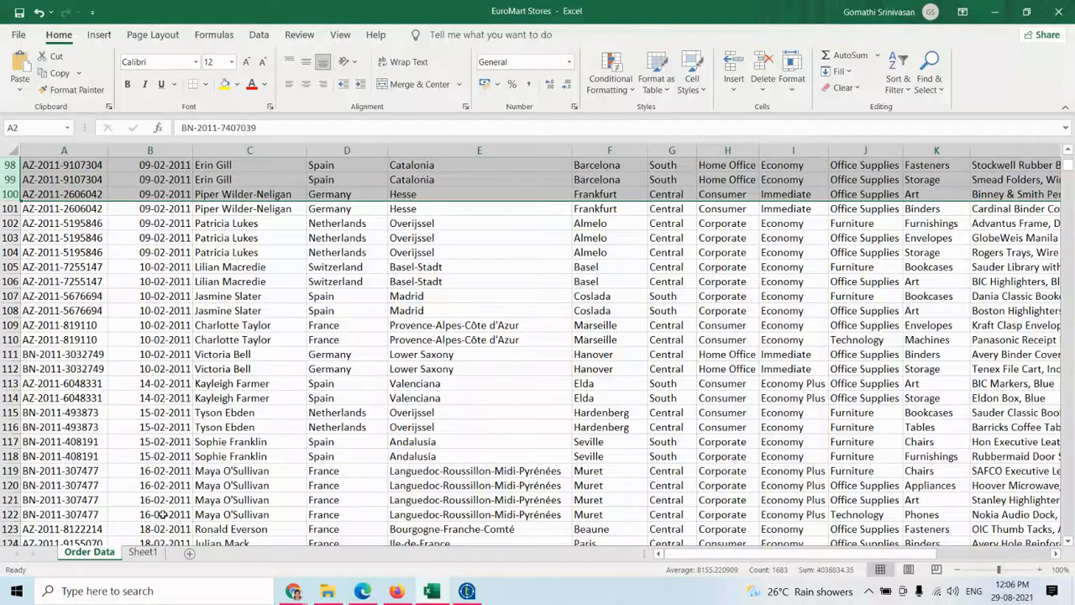
- Enter the row range "2..100" in cell A2 of Sheet1
click(143, 552)
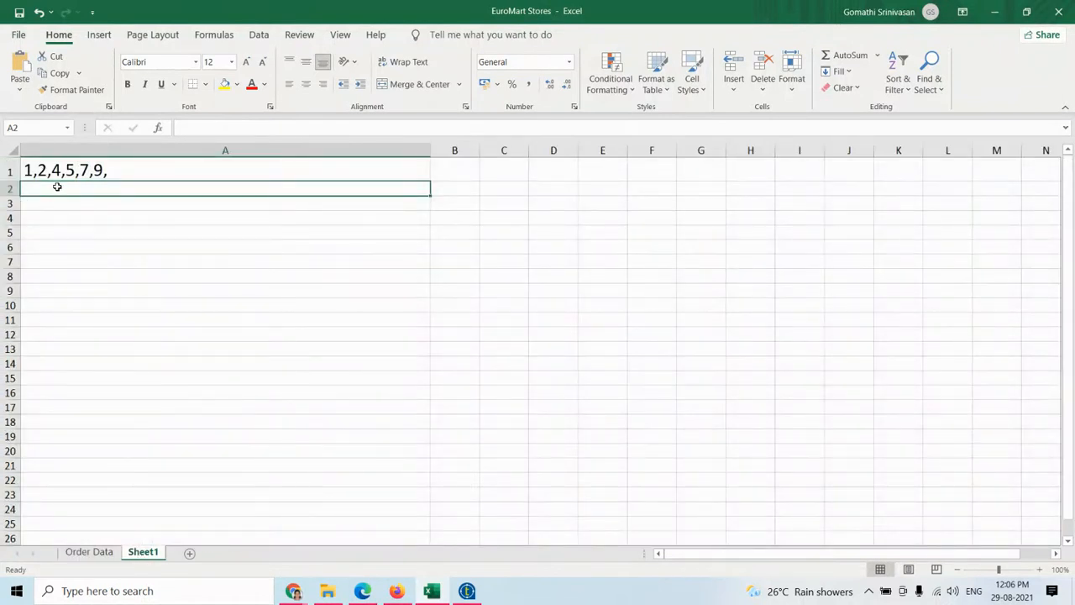
text(2)
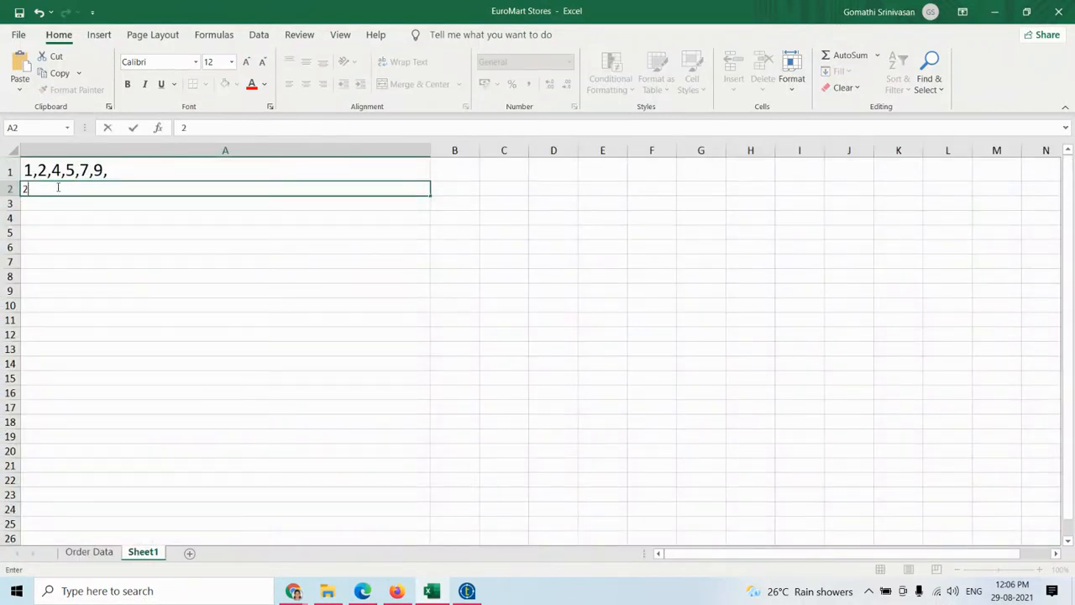
text(..100)
- Recheck the range examples in Talend, and highlight rows 60 to 64 and rows 71 to 74 of the Order Data sheet in Excel
key(alt+Tab)
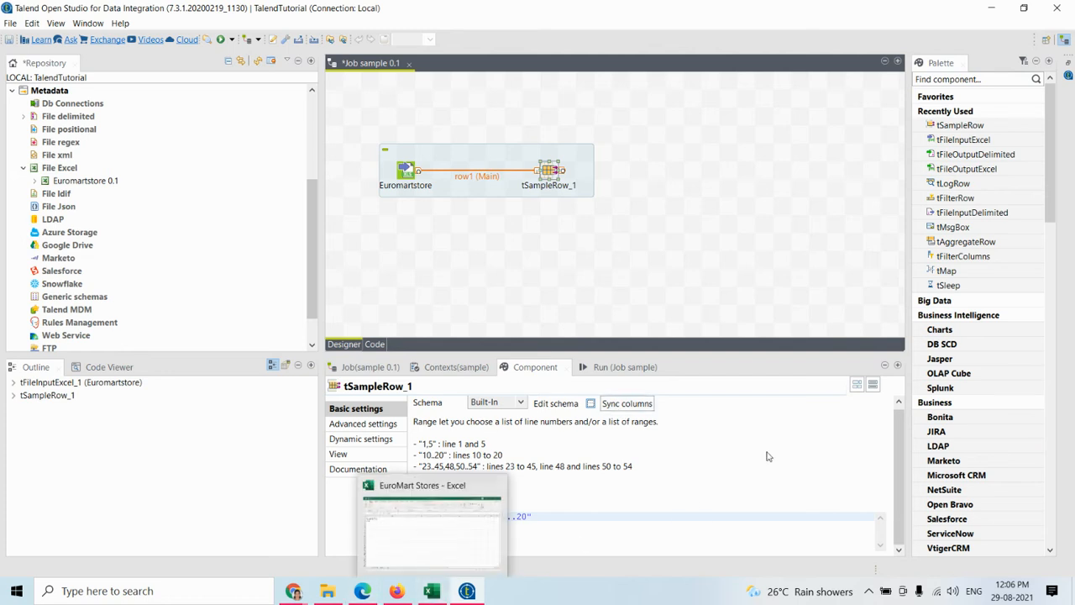
click(432, 590)
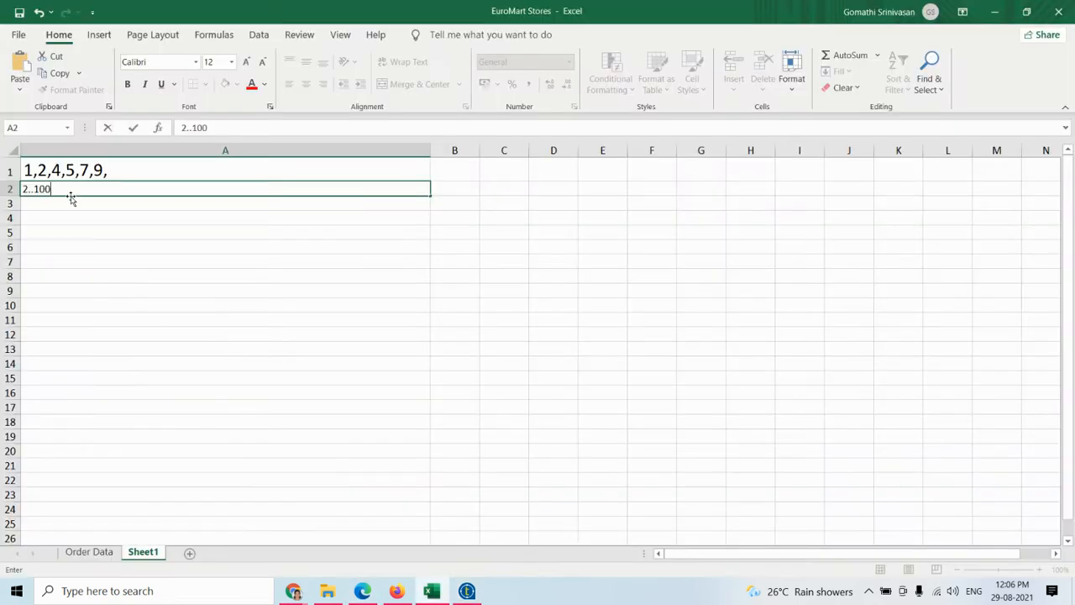
click(89, 552)
click(107, 336)
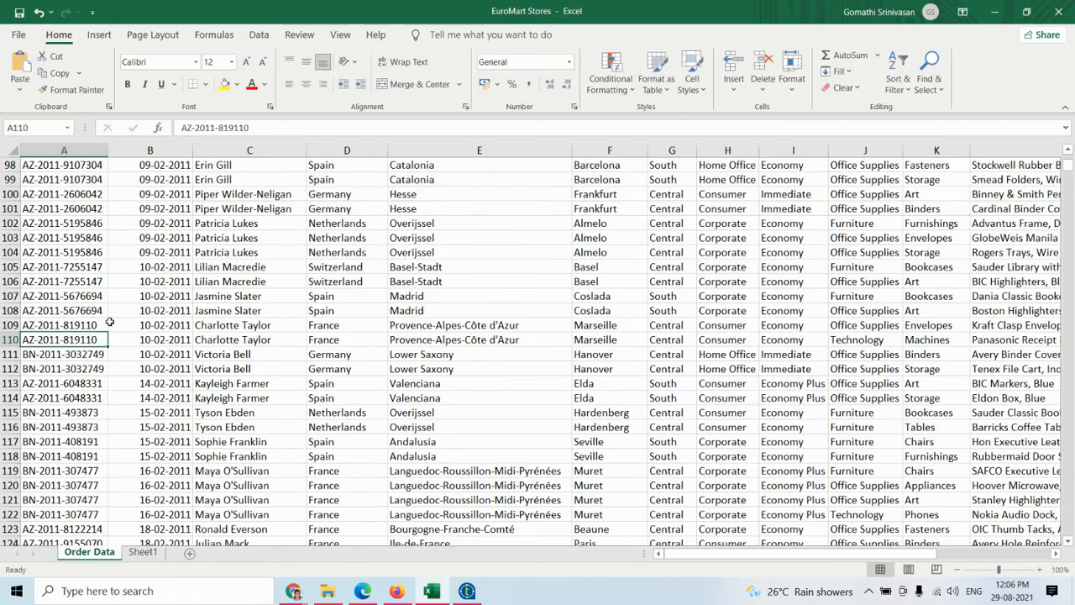
scroll(110, 323, up, 13)
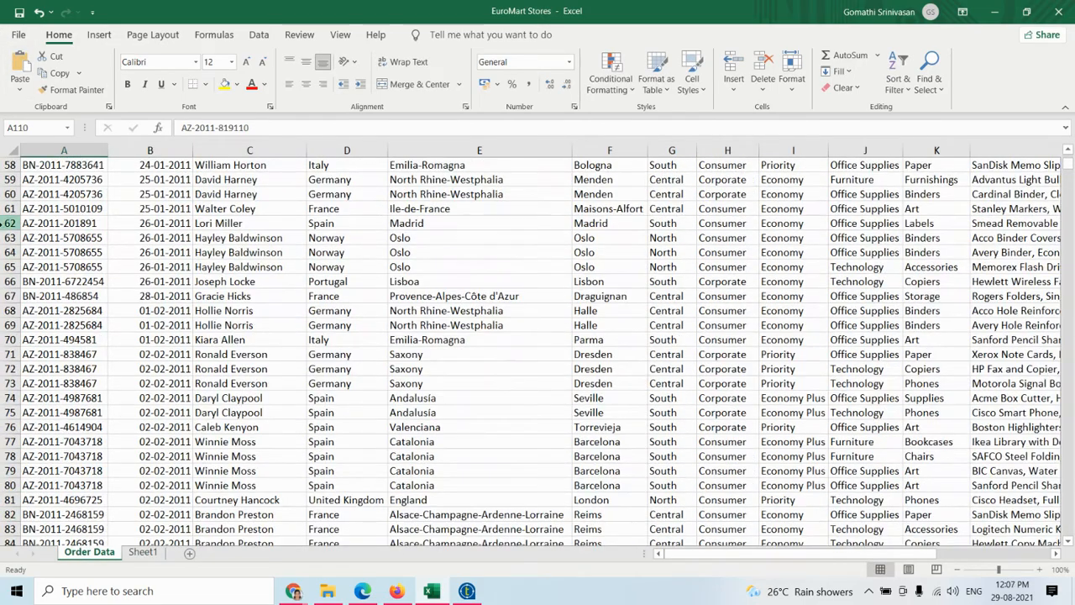
drag(8, 194, 8, 252)
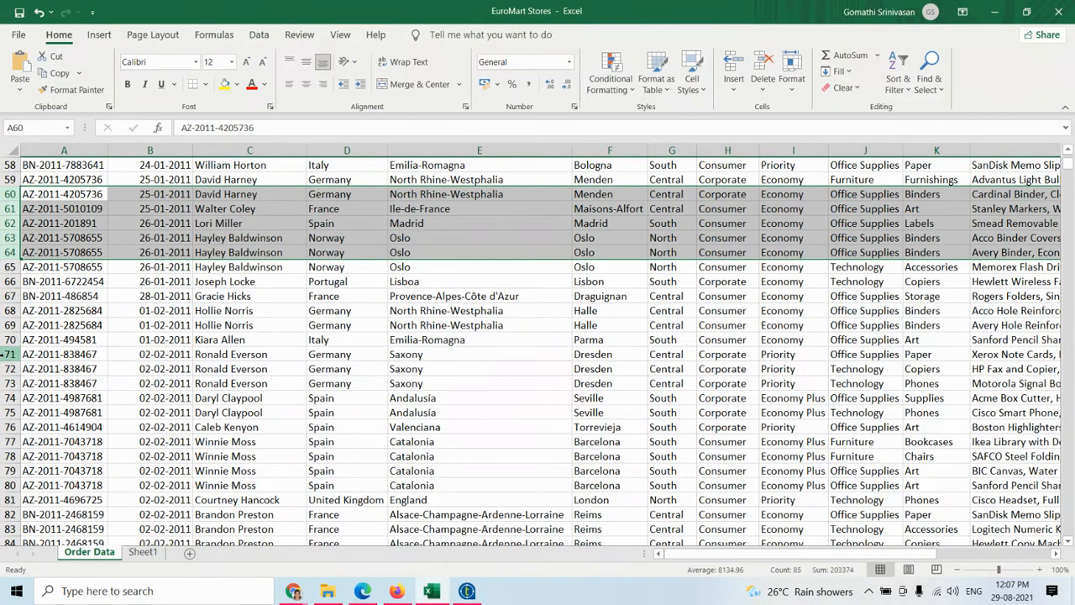
drag(8, 354, 4, 399)
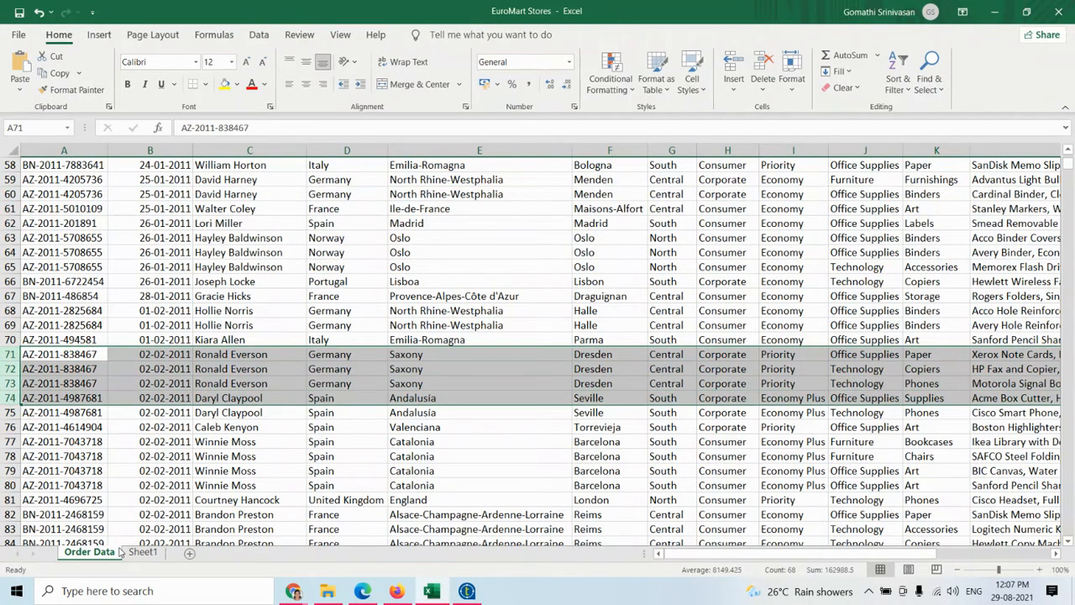
- Enter the combined row ranges "60..64,71..74" in cell A3 of Sheet1
click(137, 553)
click(74, 207)
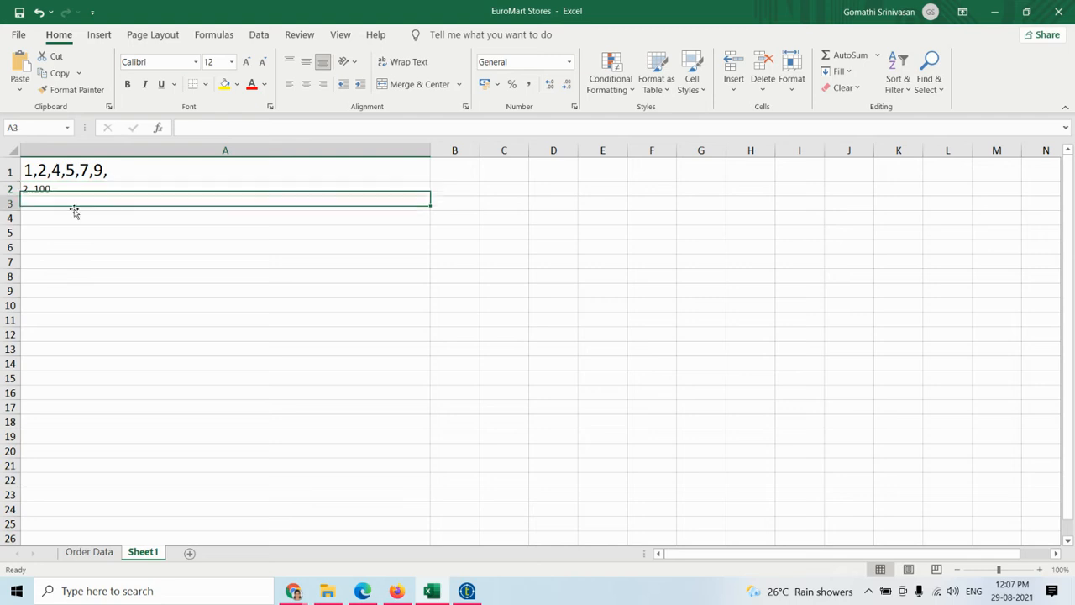
text(60)
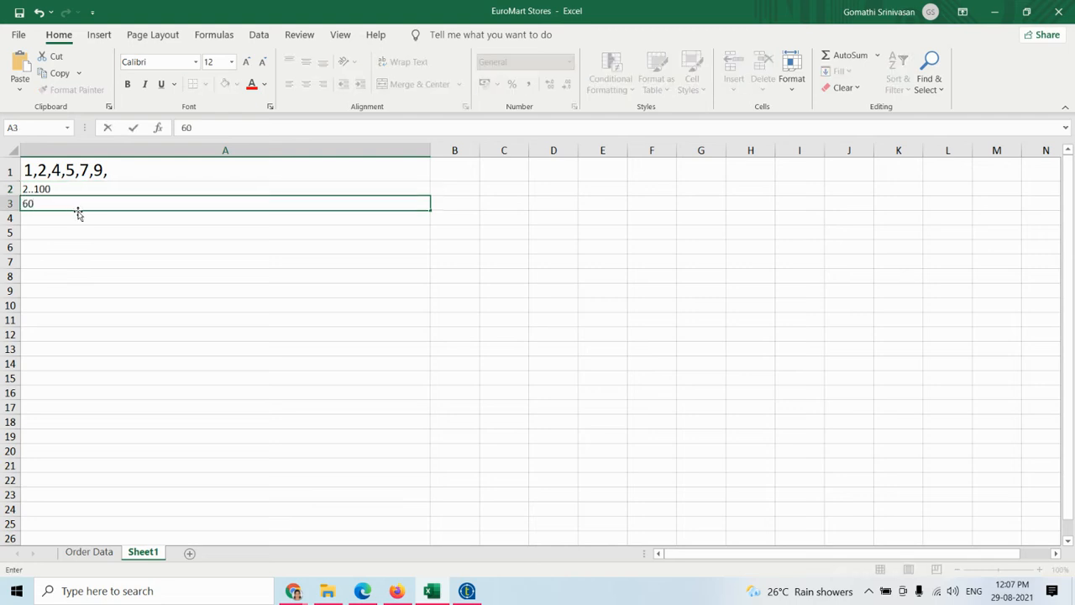
text(..64,71..74)
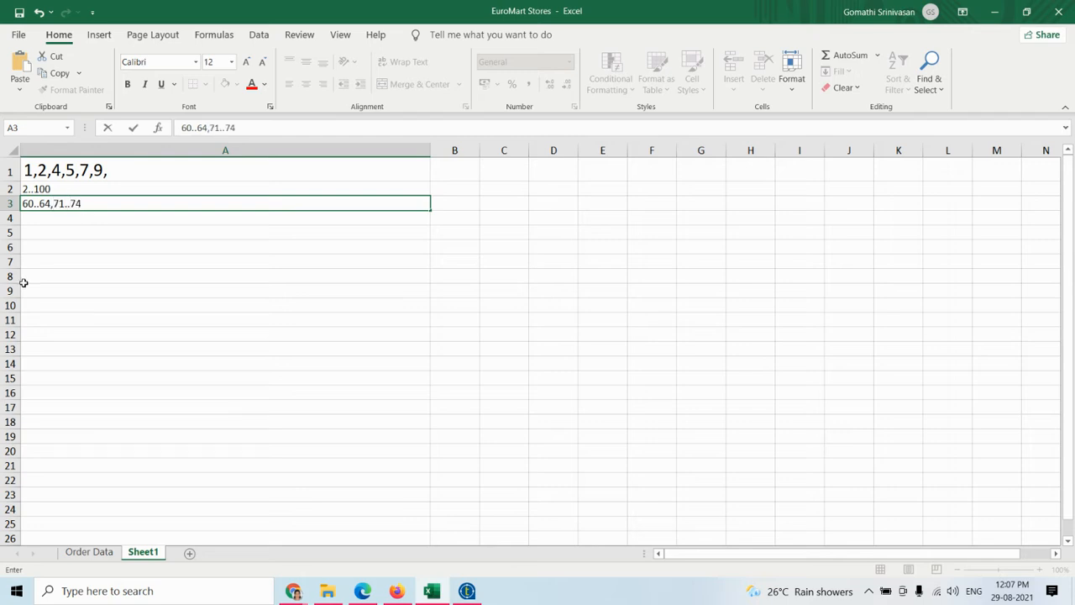
click(65, 232)
- Enlarge the font of cell A3 to about the size used in A1, and increase cell A2's font size to 24
click(69, 205)
click(246, 61)
click(246, 62)
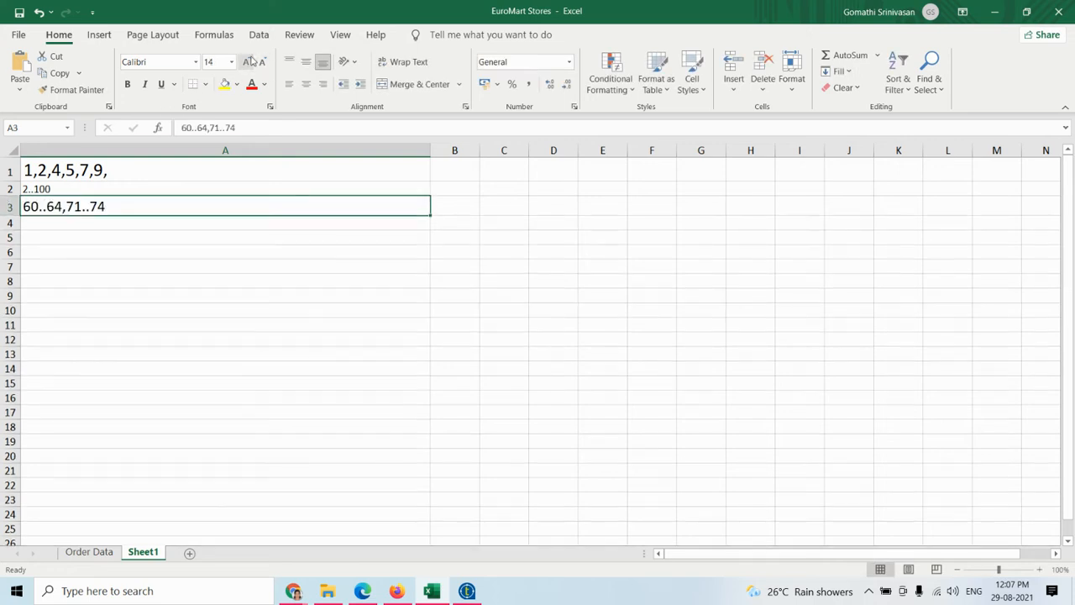
click(246, 62)
click(247, 61)
click(48, 188)
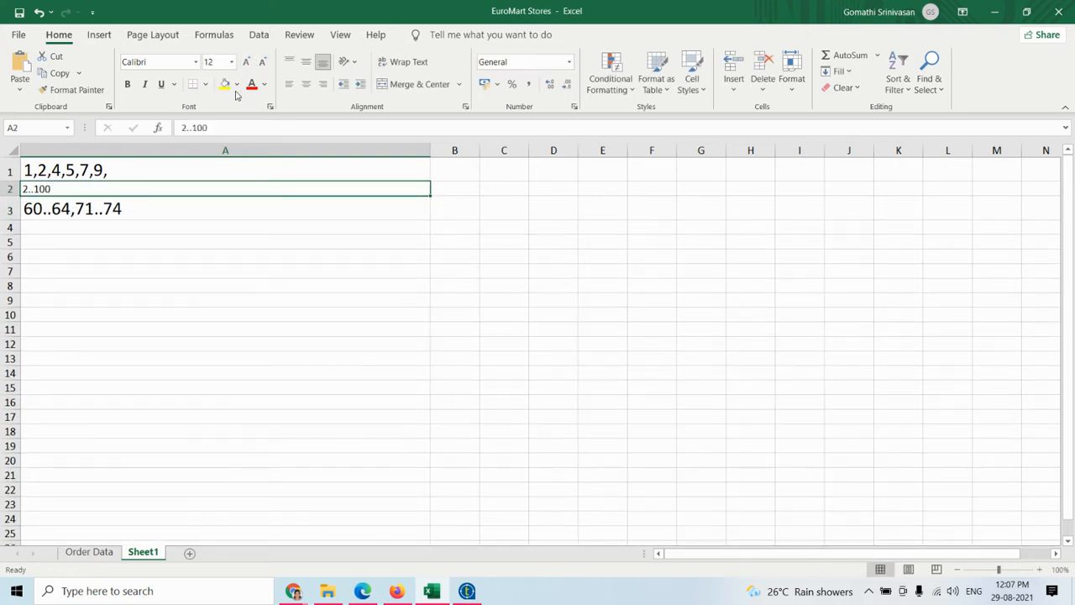
click(246, 61)
click(246, 61)
click(246, 61)
click(246, 61)
click(246, 61)
click(246, 61)
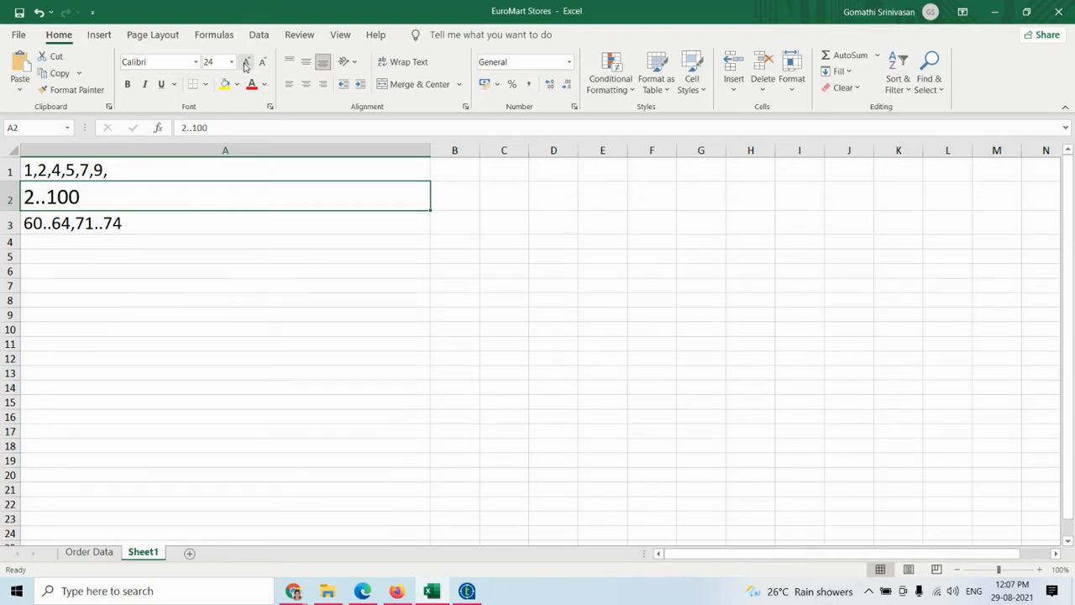
- Review the first-lines range example in Talend and enter "1..10" in cell A4 of Sheet1 in Excel
key(alt+Tab)
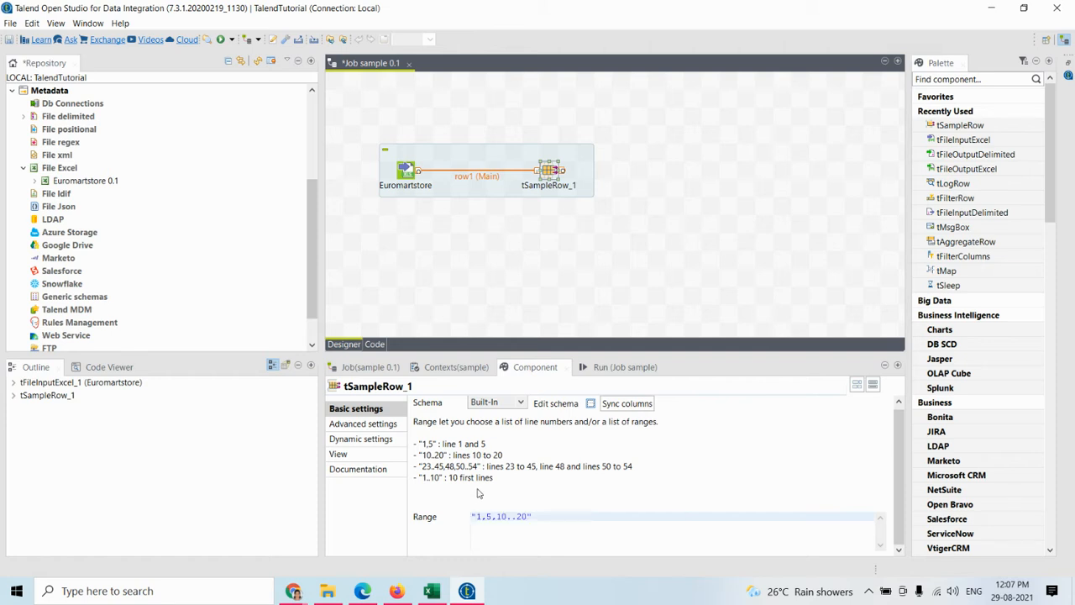
click(999, 12)
click(110, 239)
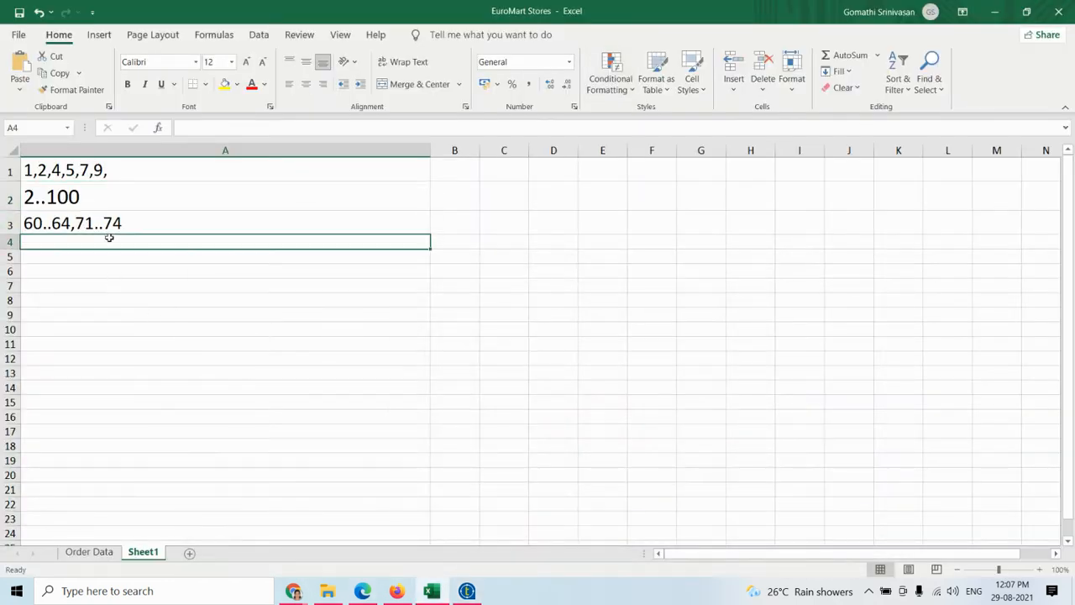
text(1..)
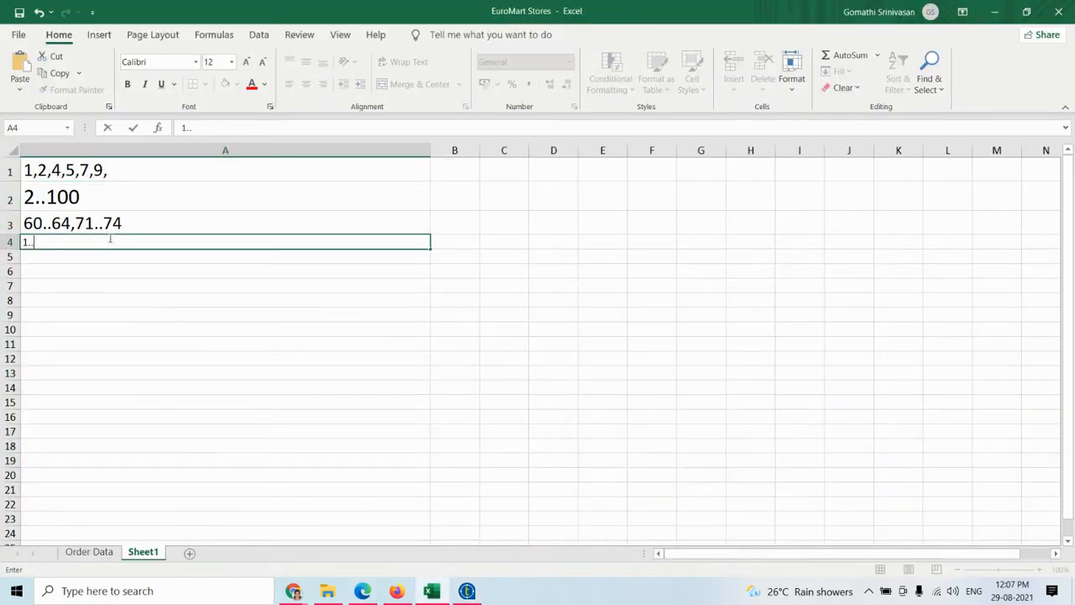
text(12)
text(0)
- Increase the font size of row 4 on Sheet1 to 24
click(10, 242)
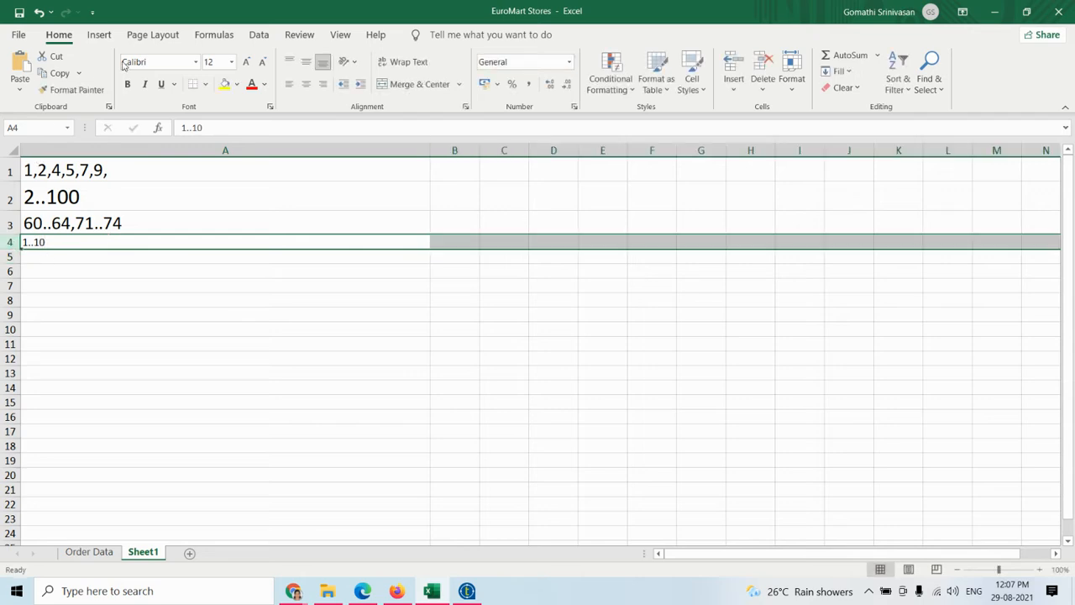
click(246, 61)
click(245, 62)
click(245, 62)
click(245, 62)
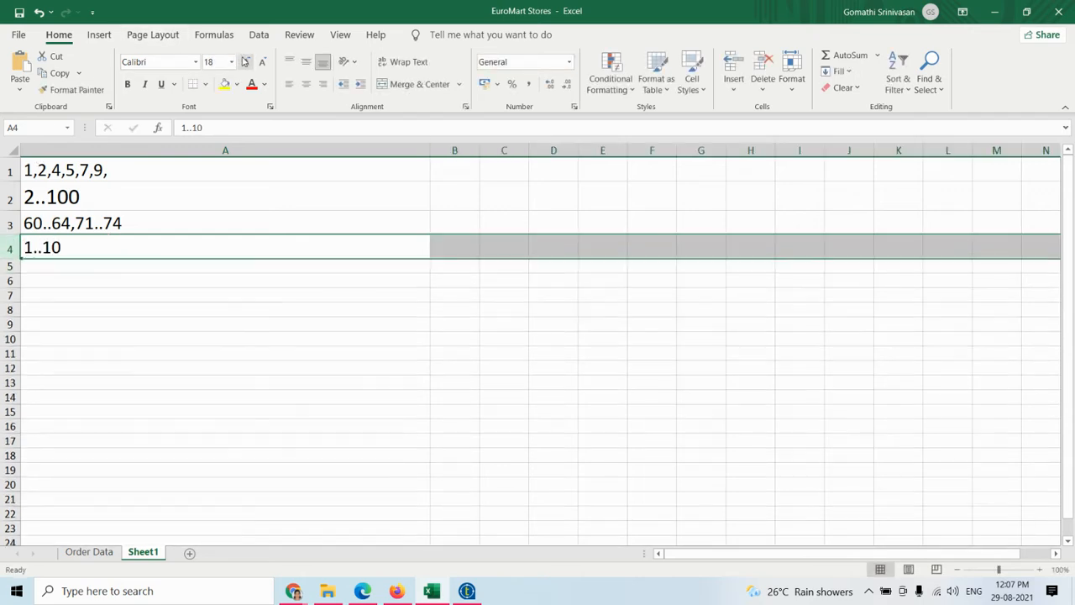
click(245, 61)
click(245, 61)
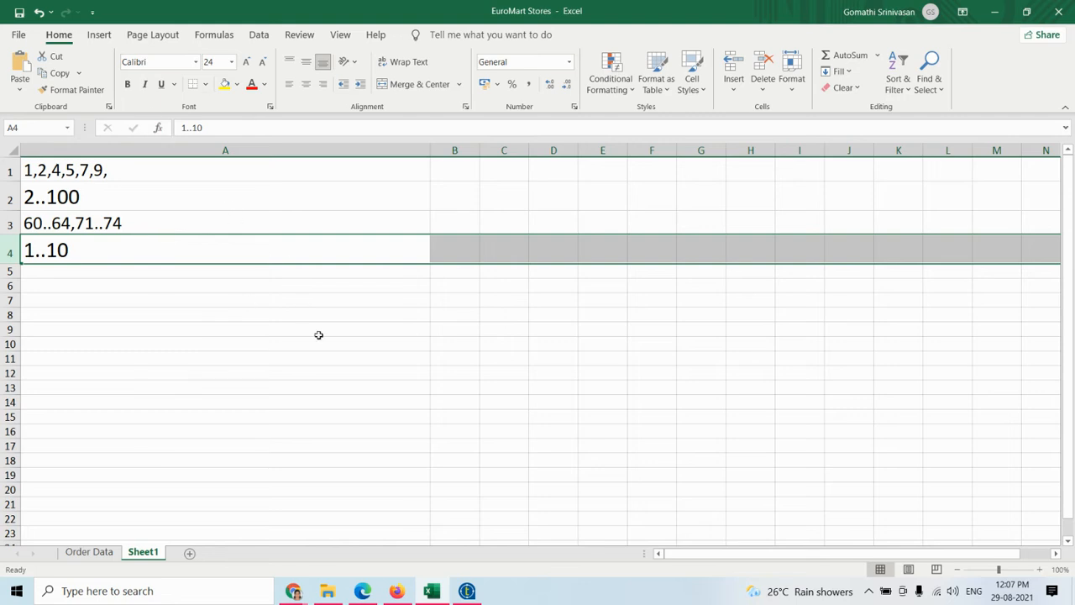
- Switch to Talend and set the tSampleRow component's range to "2..100"
click(467, 591)
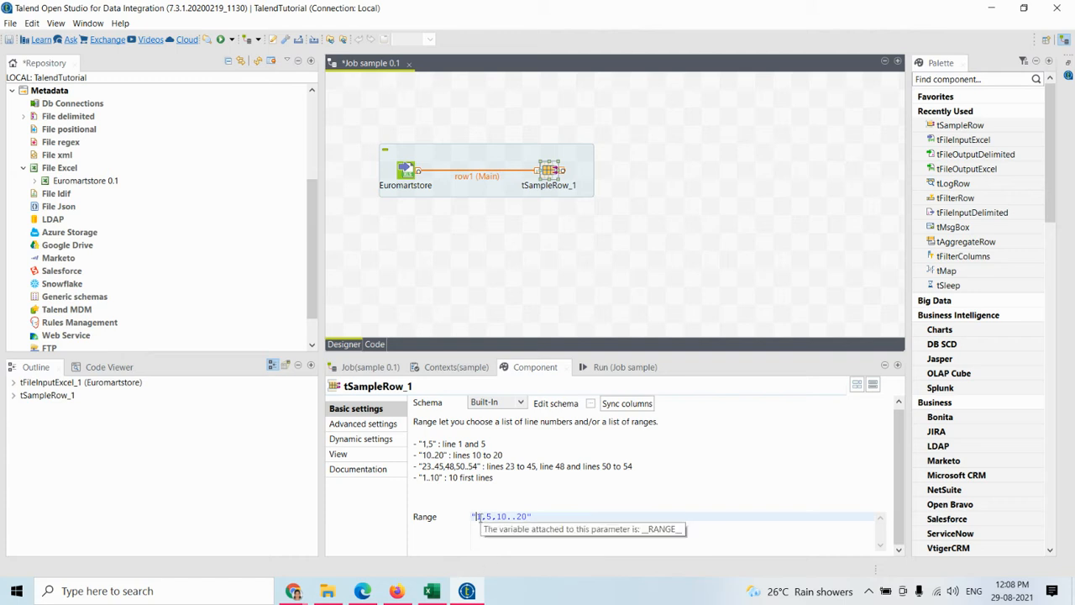
drag(477, 516, 528, 517)
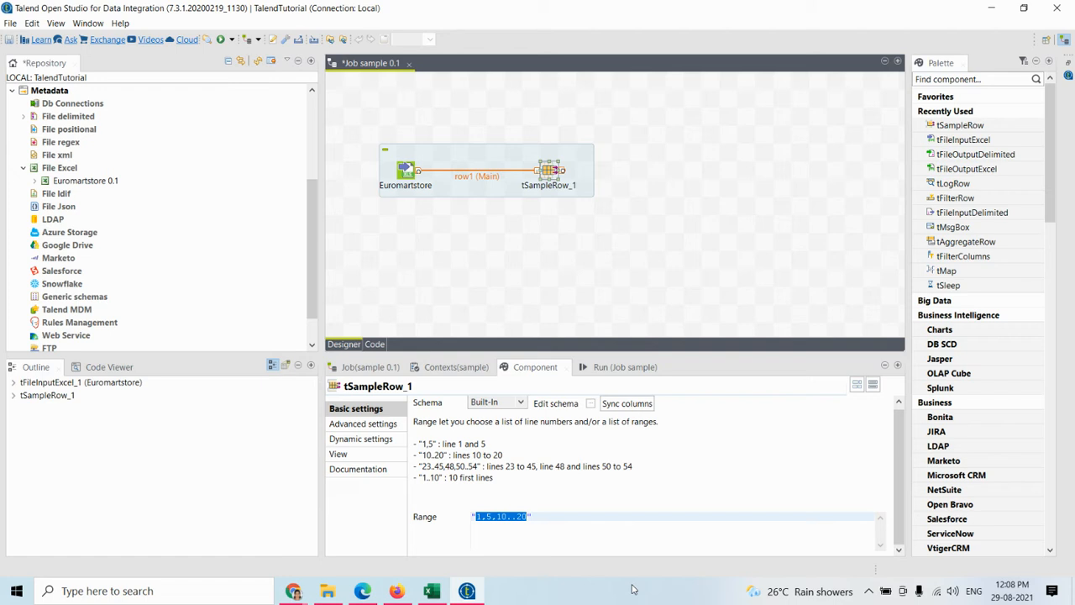
key(BackSpace)
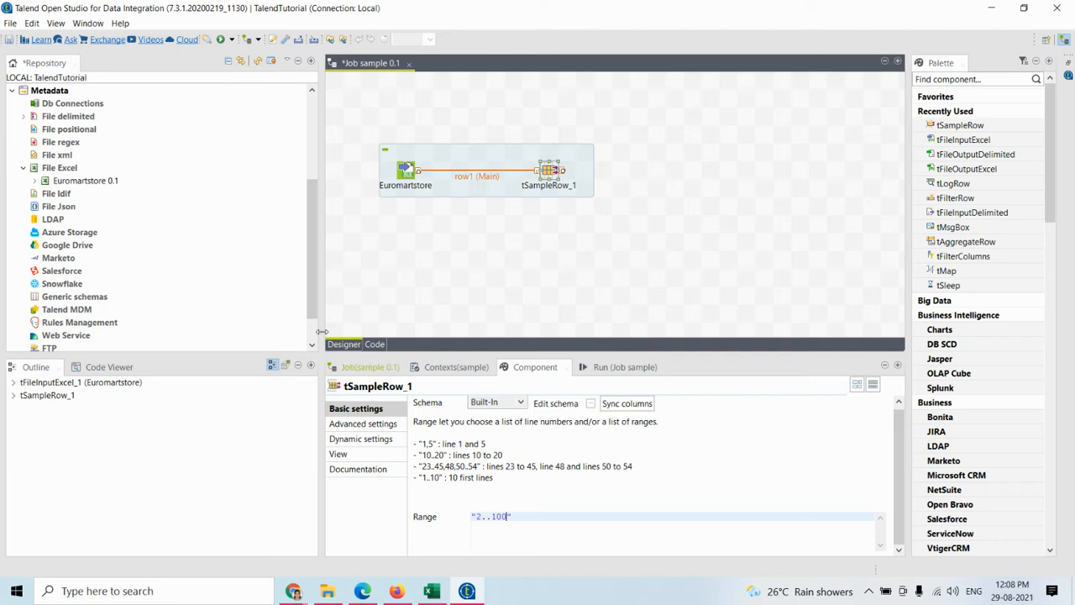
- Add a tLogRow component after tSampleRow_1, connected to its main output
click(553, 171)
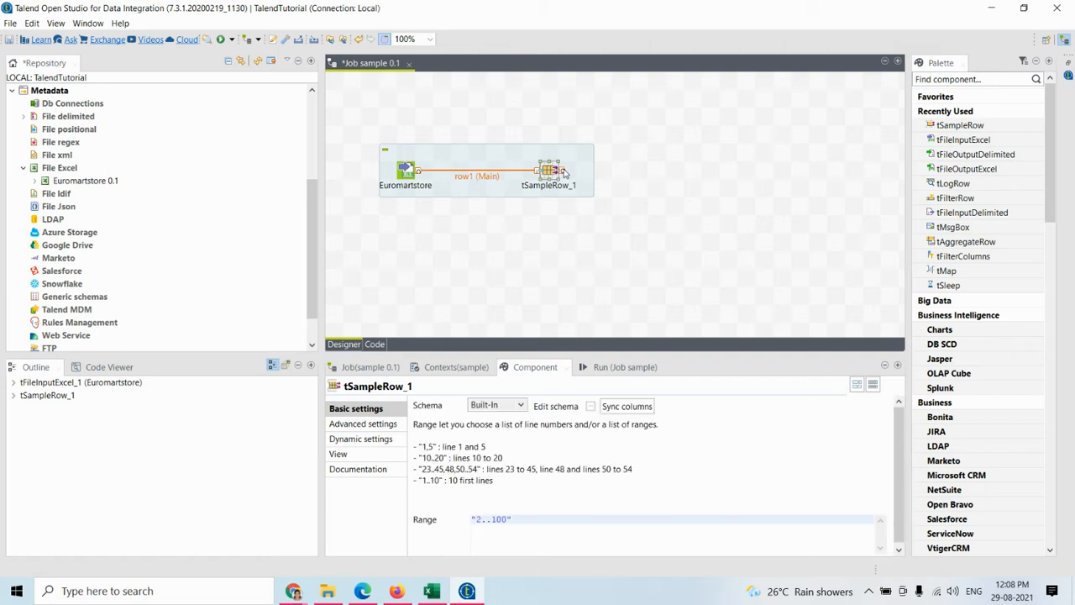
drag(561, 171, 641, 163)
text(log)
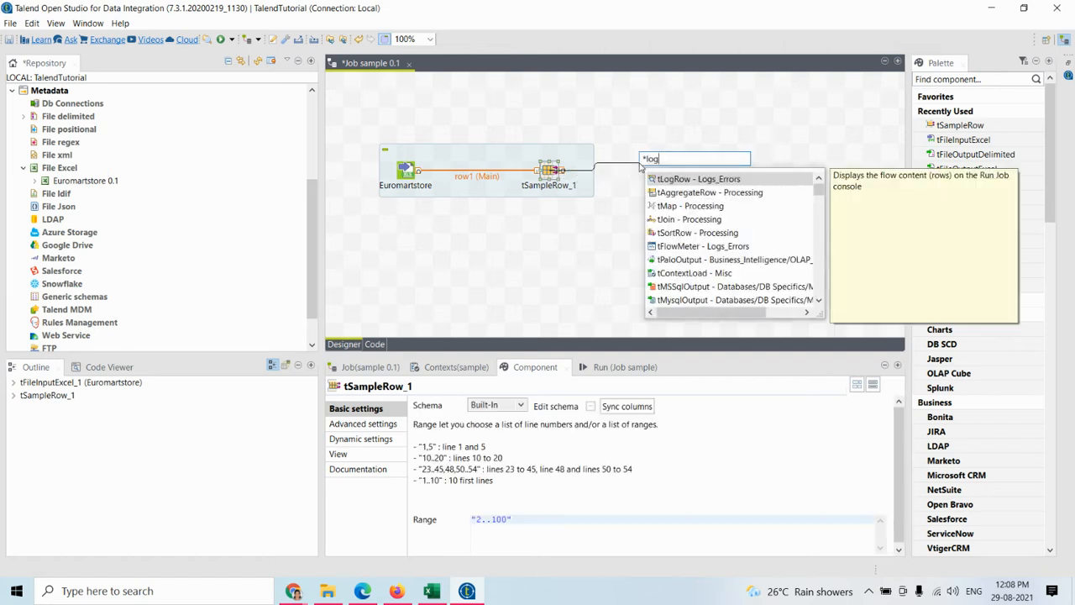
key(Return)
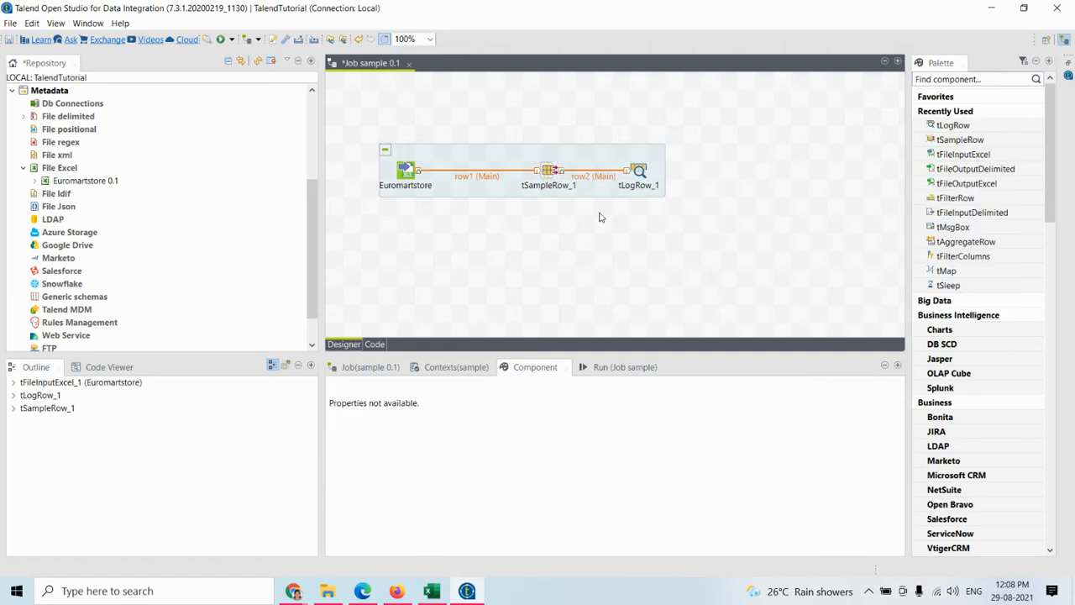
- Set the tLogRow component's mode to Table (print values in cells of a table) and run the job
click(642, 172)
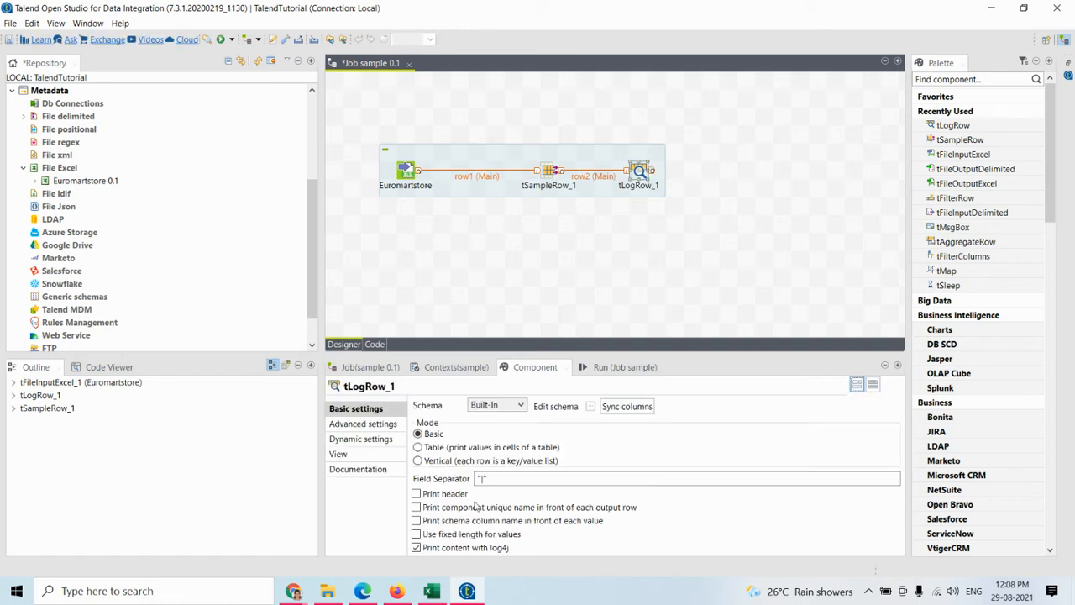
click(420, 448)
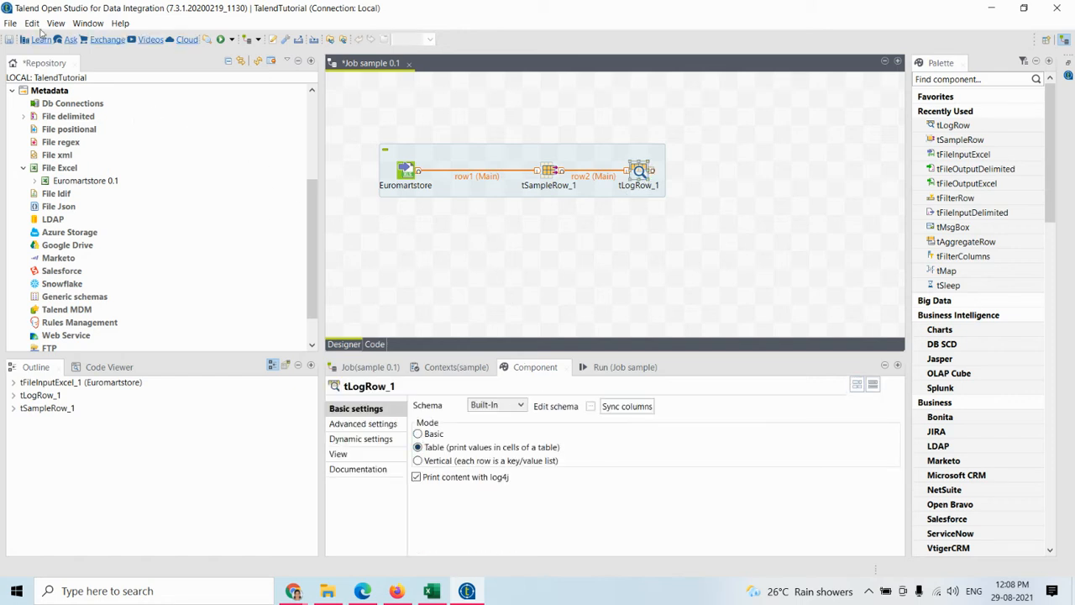
click(222, 41)
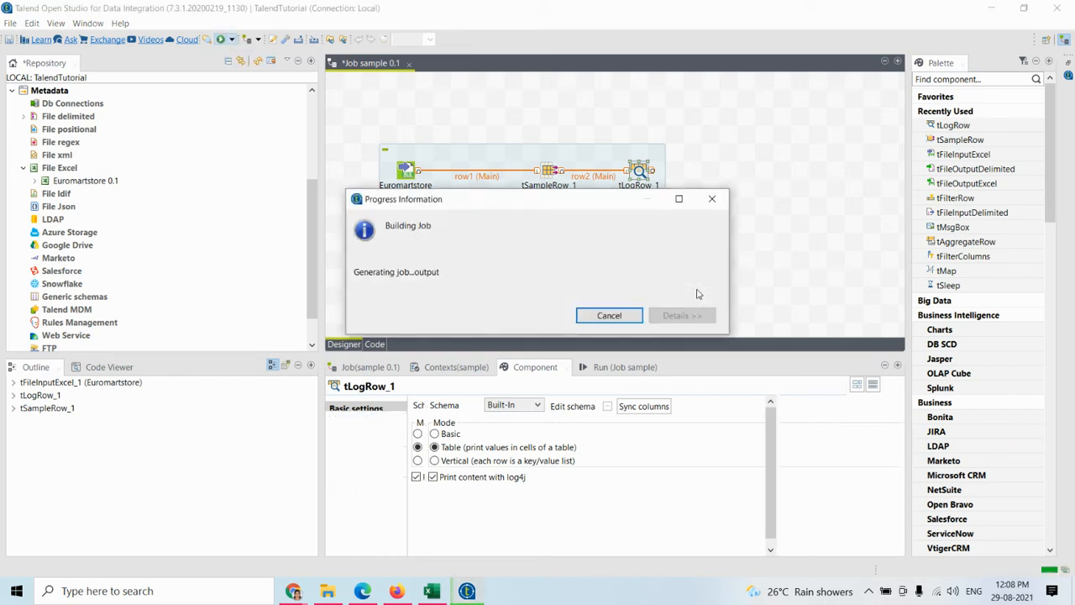
- Switch to Excel, reduce the EuroMart Stores window from full screen, and close the workbook
click(432, 591)
click(1027, 10)
click(1001, 170)
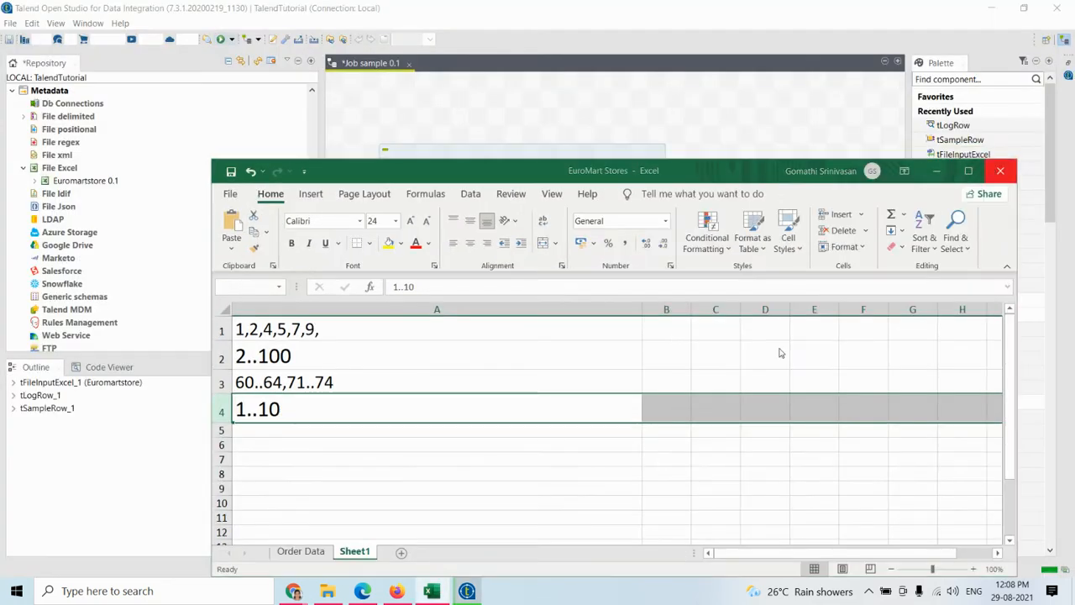
click(555, 324)
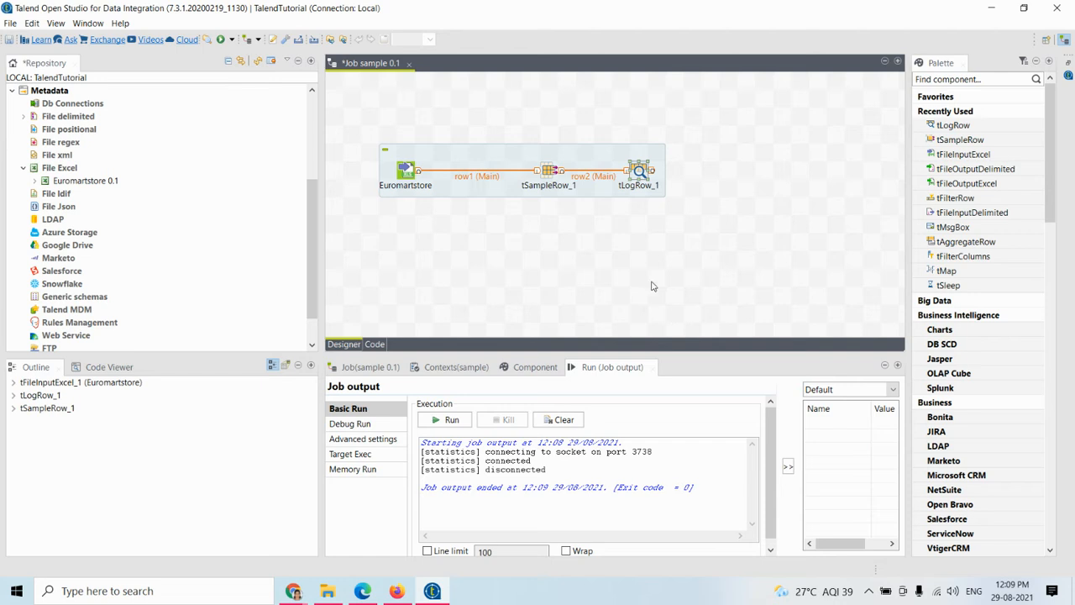
- Check the mode settings of tLogRow_1 and run the sample job again
click(640, 171)
double_click(640, 171)
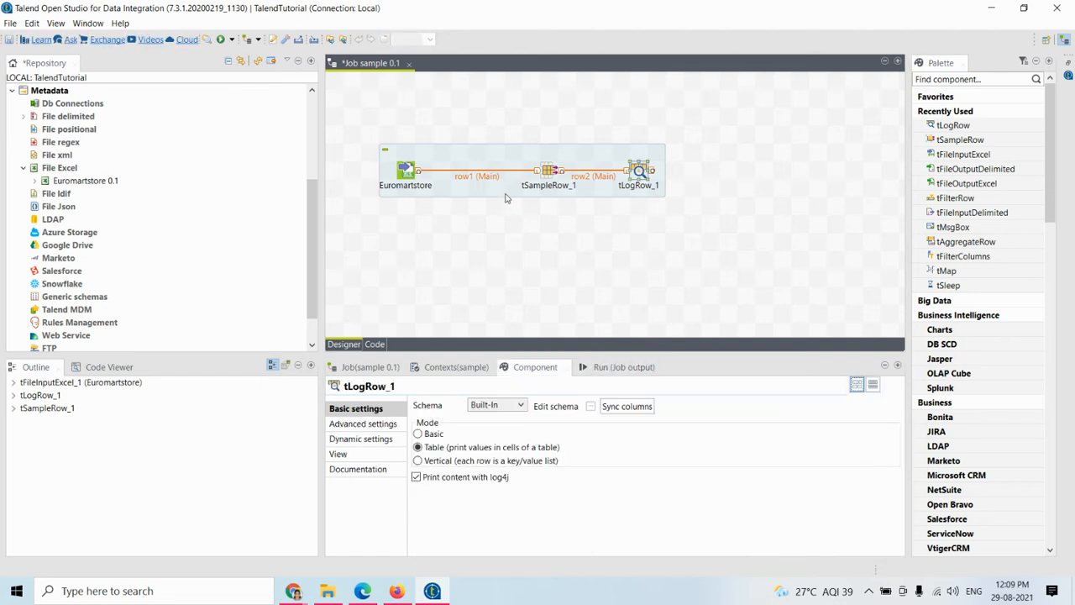
click(529, 226)
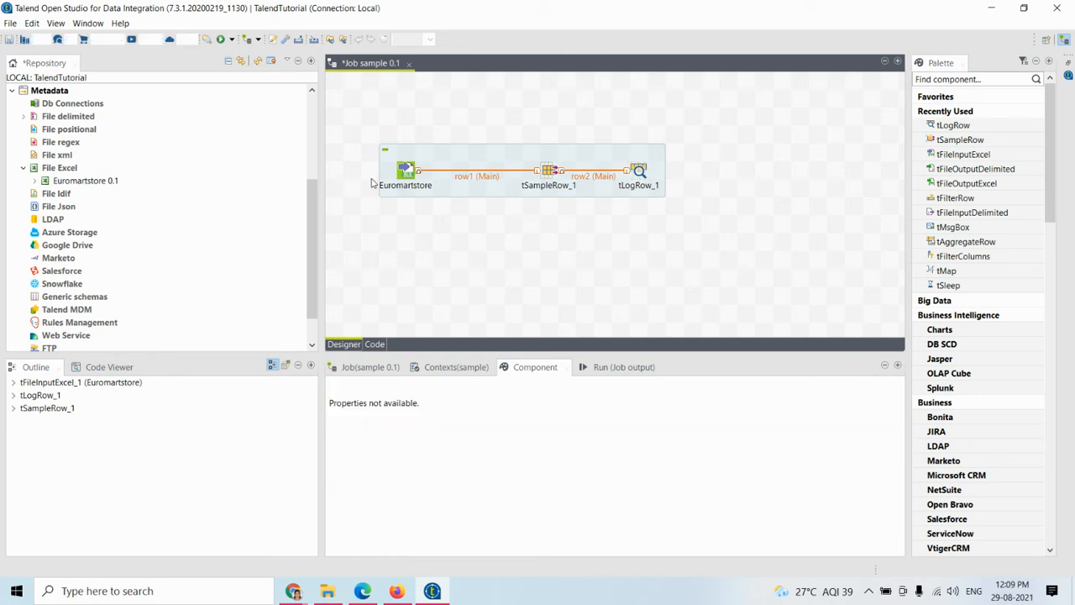
click(451, 154)
click(221, 40)
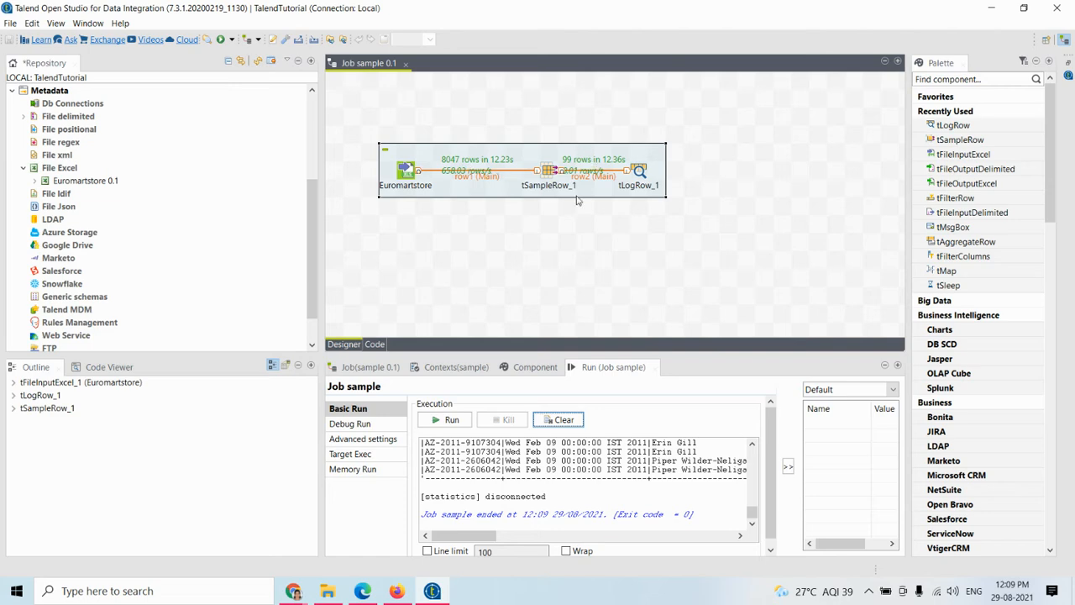
- Look through the printed table of sampled rows in the job's run output
scroll(752, 511, up, 1)
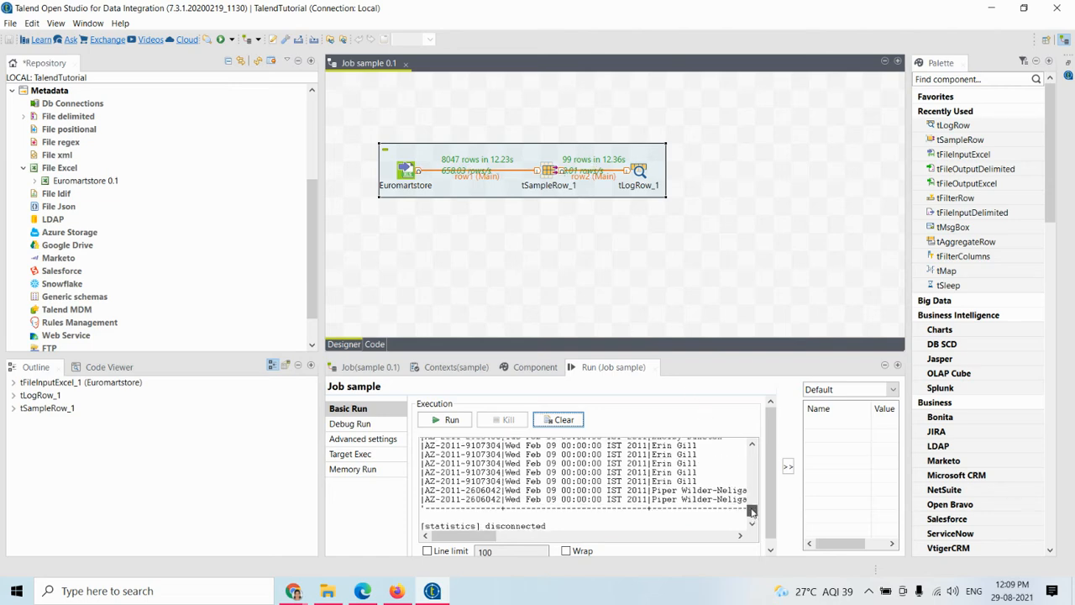
drag(752, 512, 756, 459)
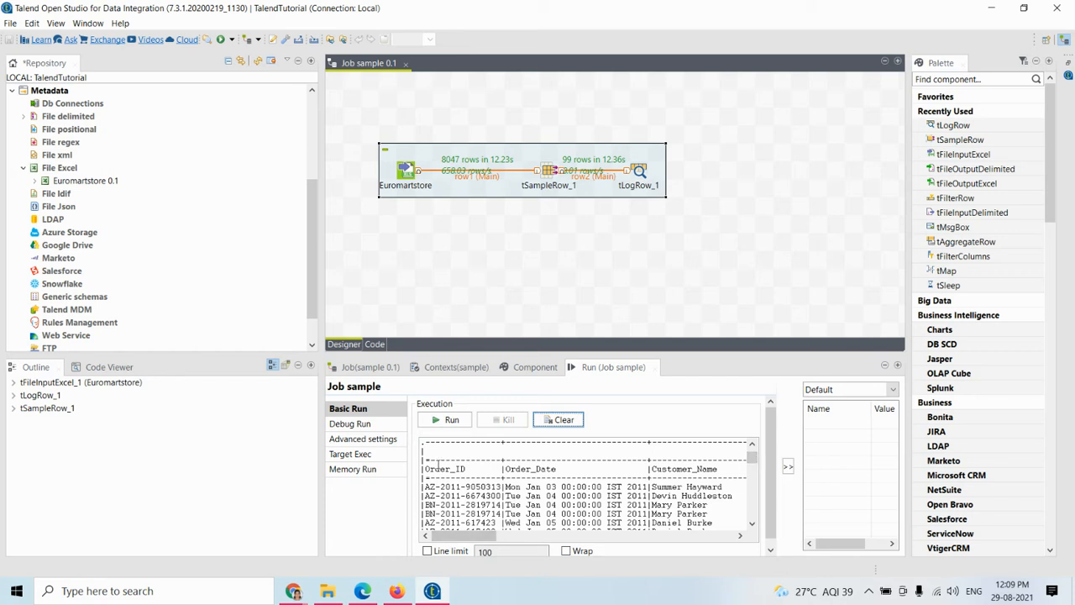
scroll(689, 485, down, 7)
scroll(689, 485, down, 10)
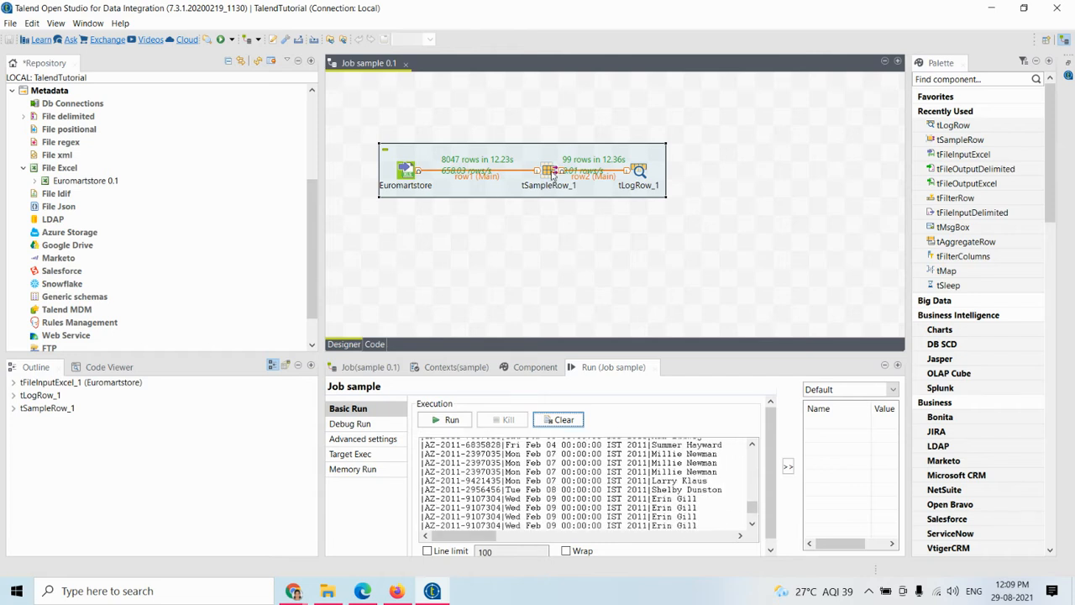
- Set the range of tSampleRow_1 to "1,5,7,9,11"
click(552, 171)
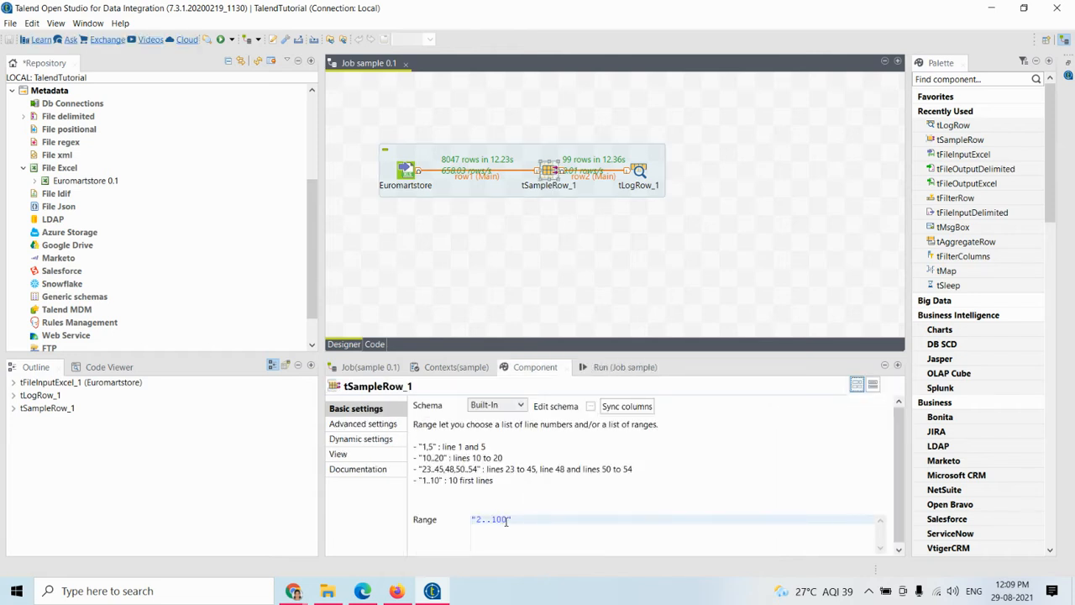
click(539, 519)
key(BackSpace)
key(BackSpace)
key(BackSpace)
key(BackSpace)
key(BackSpace)
key(BackSpace)
key(BackSpace)
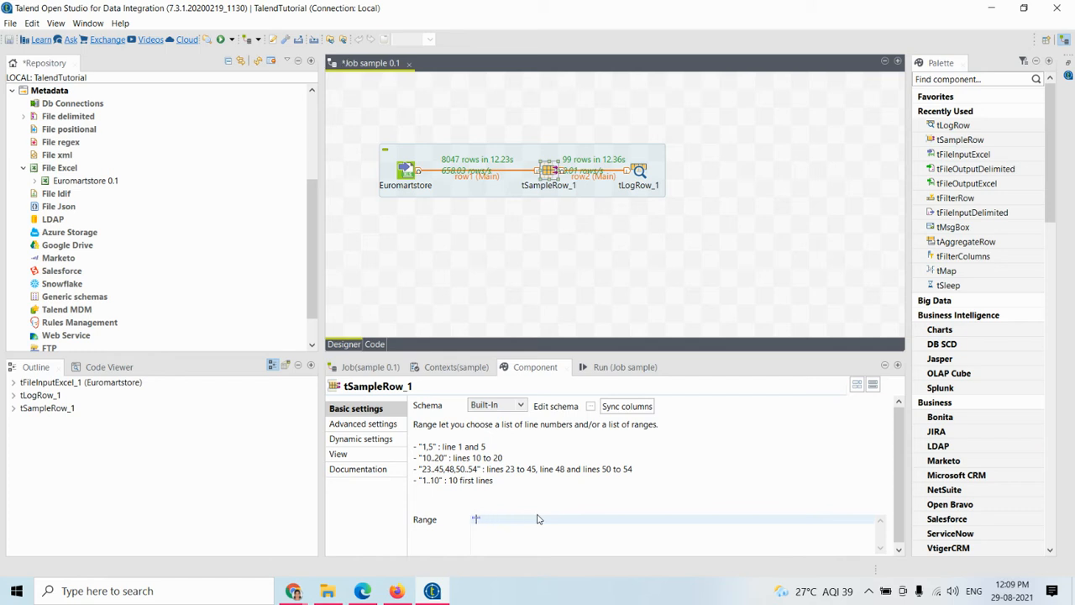
text(1,5,7,9,10)
key(BackSpace)
click(611, 231)
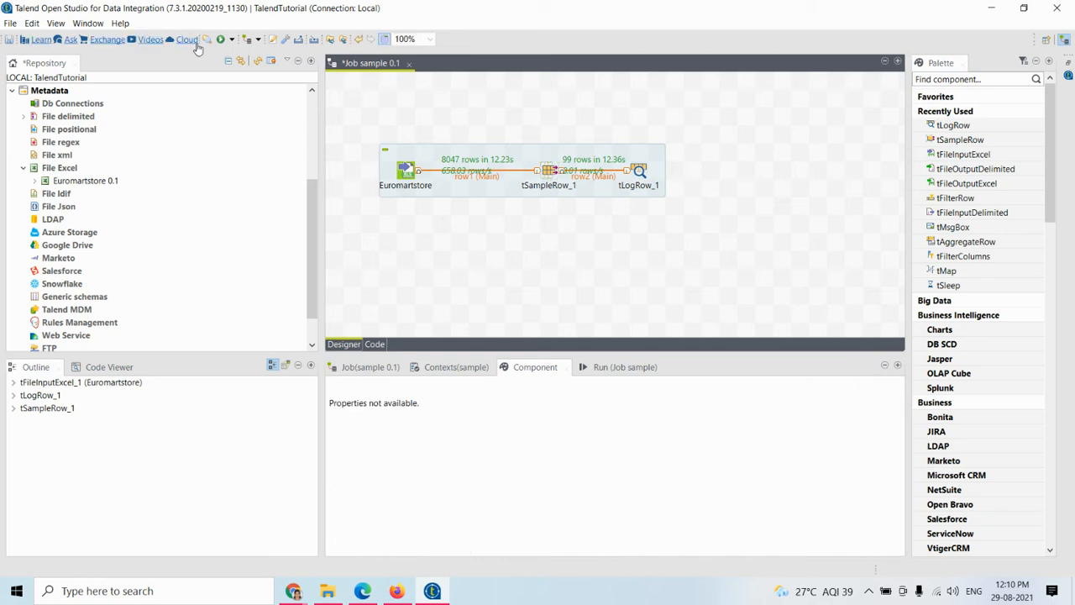
- Run the job with the new sample range and review the rows printed in the output
click(221, 40)
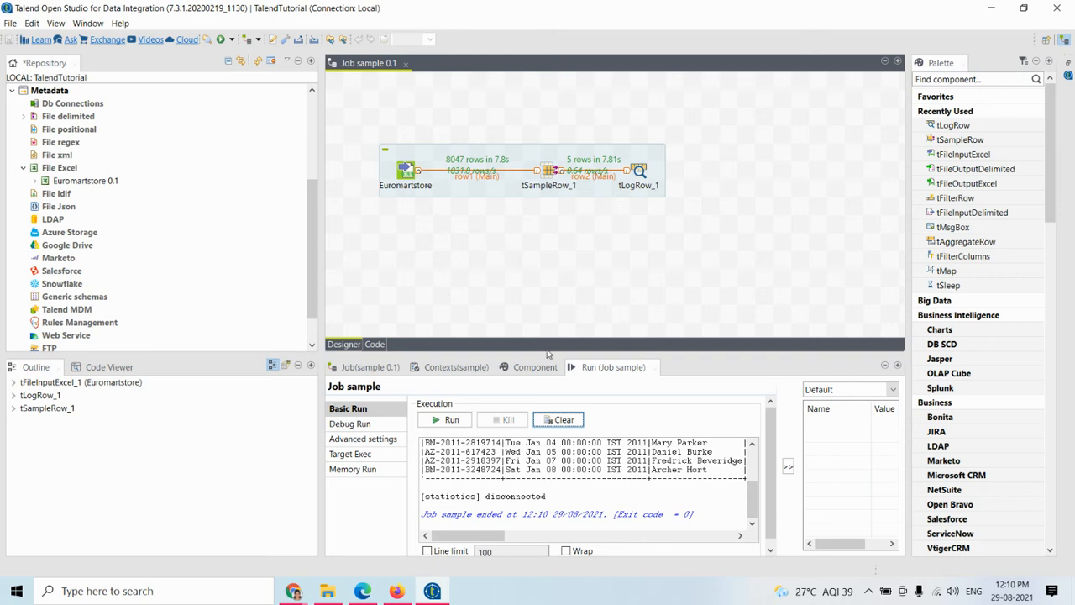
scroll(504, 507, up, 1)
scroll(504, 508, up, 1)
scroll(504, 508, down, 1)
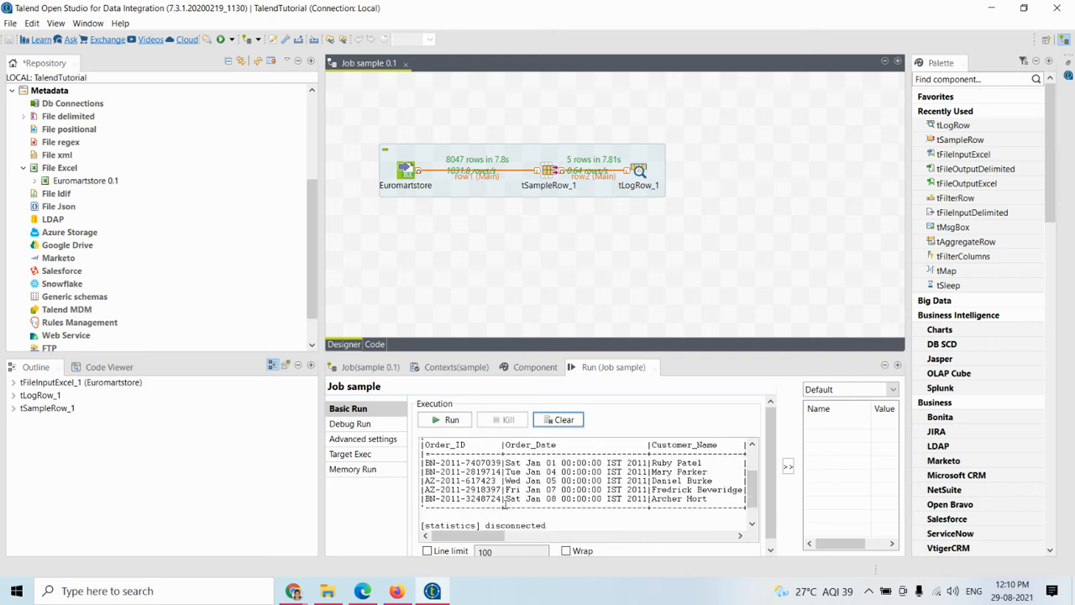
- Remove the quotation marks from tSampleRow_1's range, leaving 1,5,7,9,11, then run the job and review its output
double_click(549, 171)
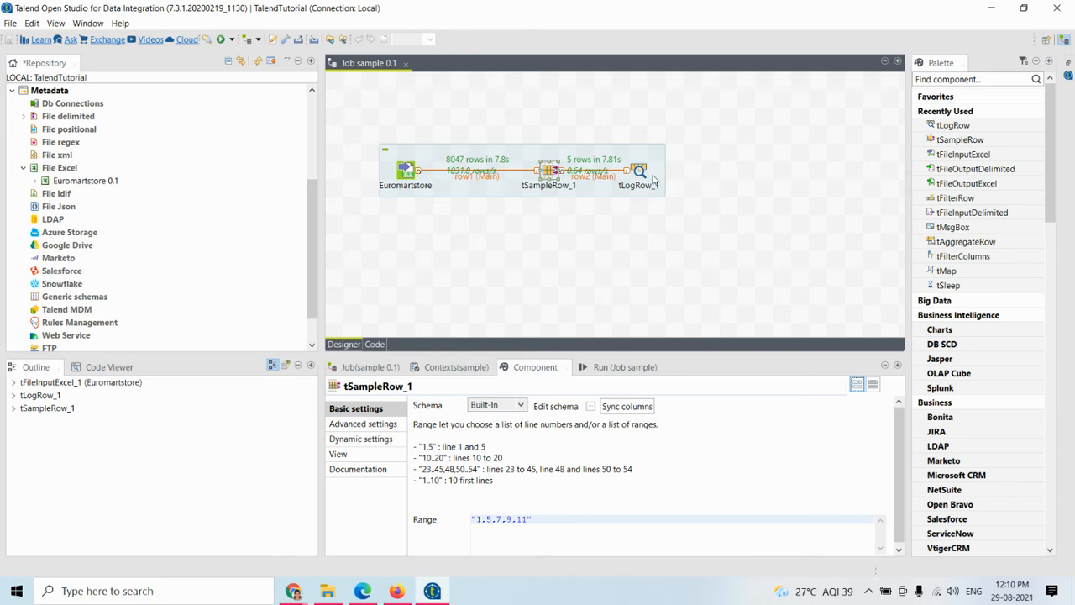
scroll(481, 466, down, 1)
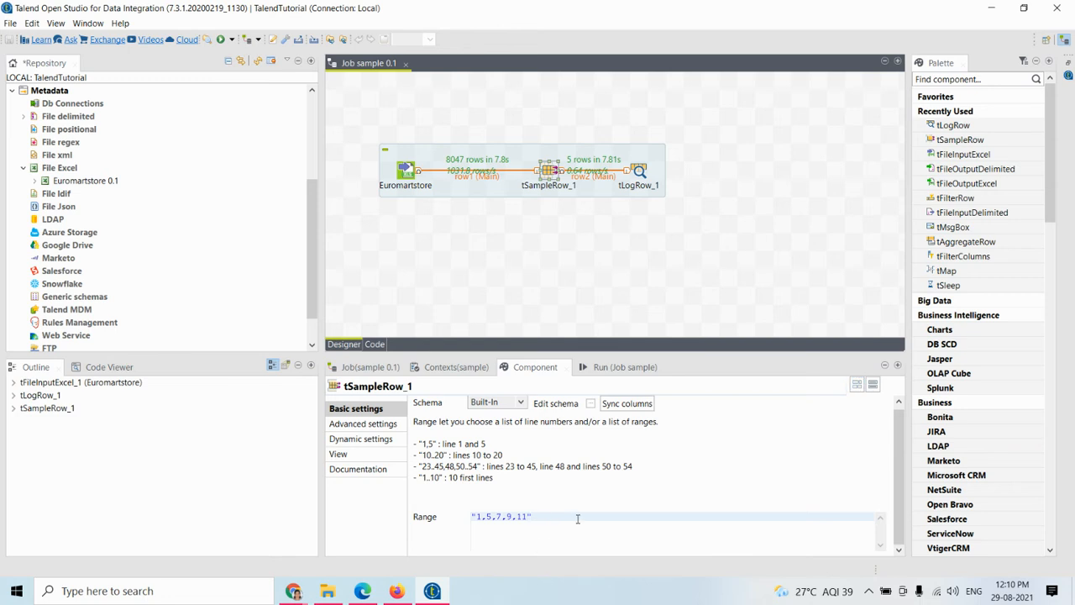
key(BackSpace)
key(BackSpace)
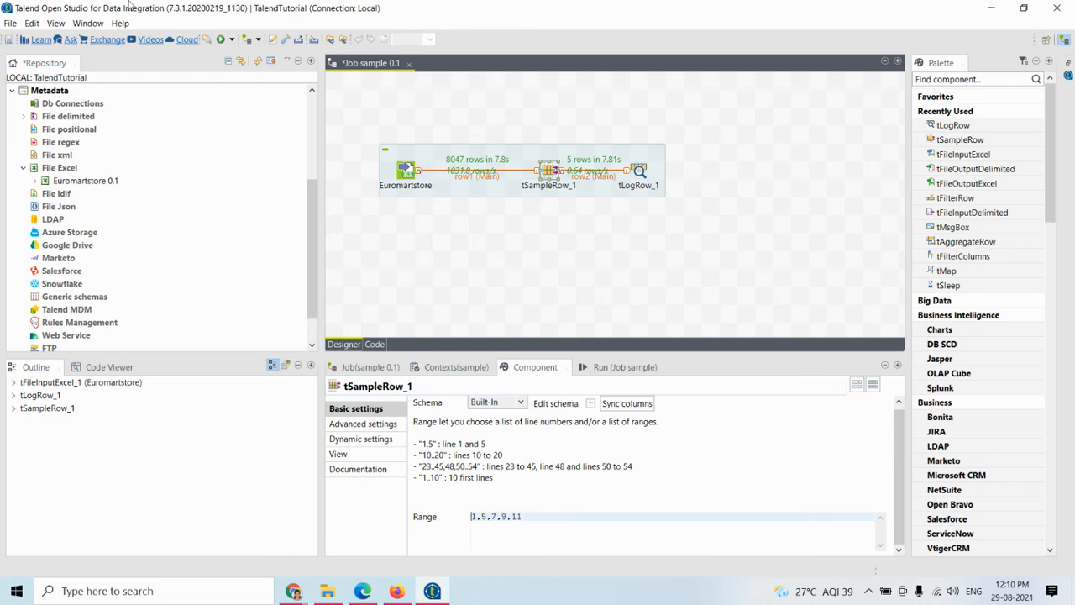
click(465, 298)
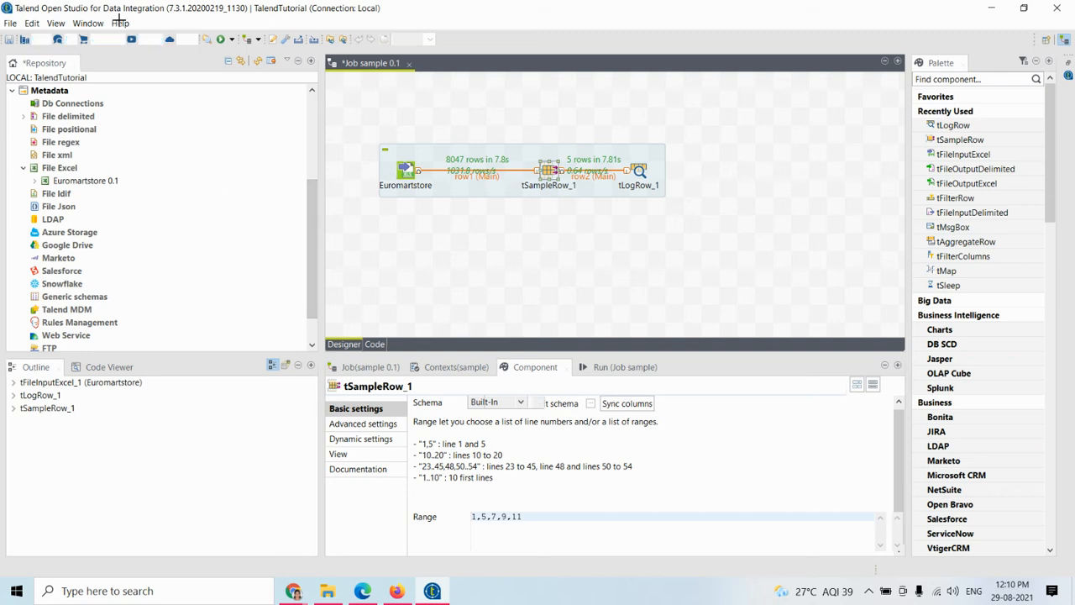
click(220, 39)
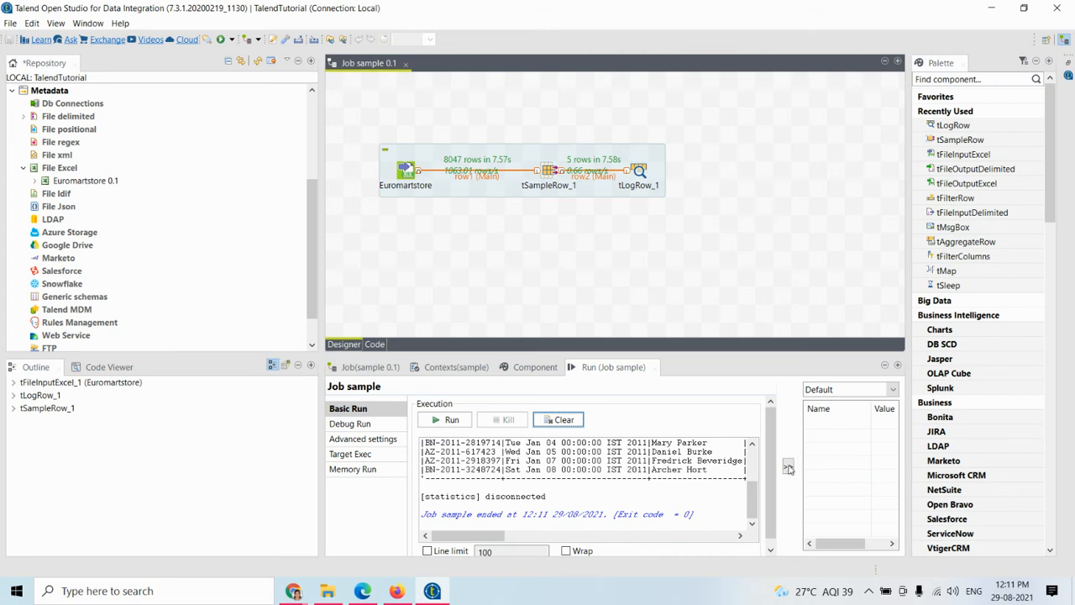
drag(753, 514, 754, 479)
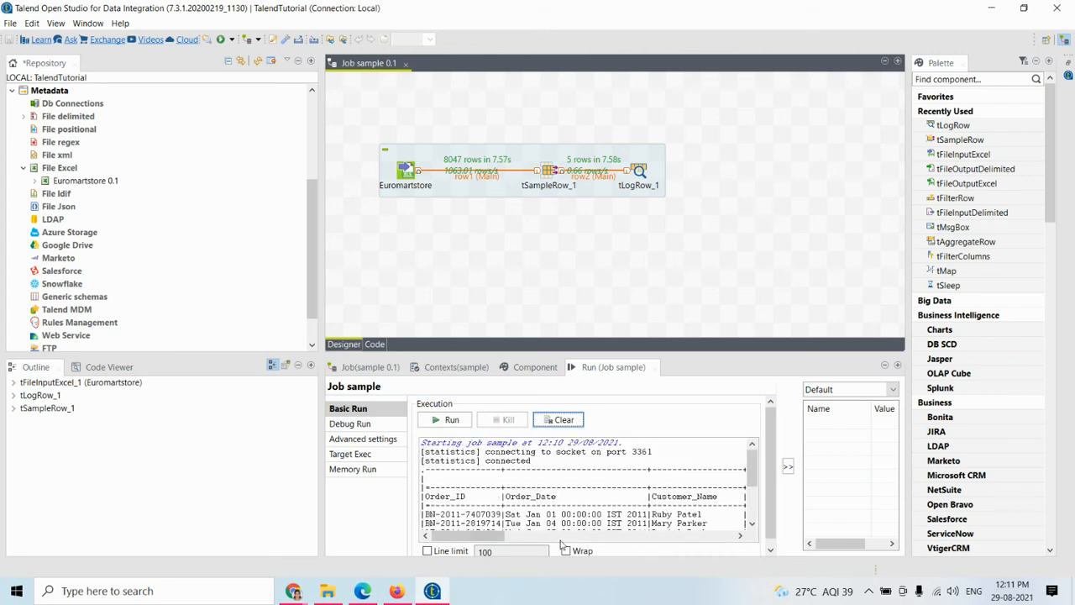
- Review the tSampleRow_1 settings and locate the tSampleRow component in the Processing category of available components
double_click(549, 171)
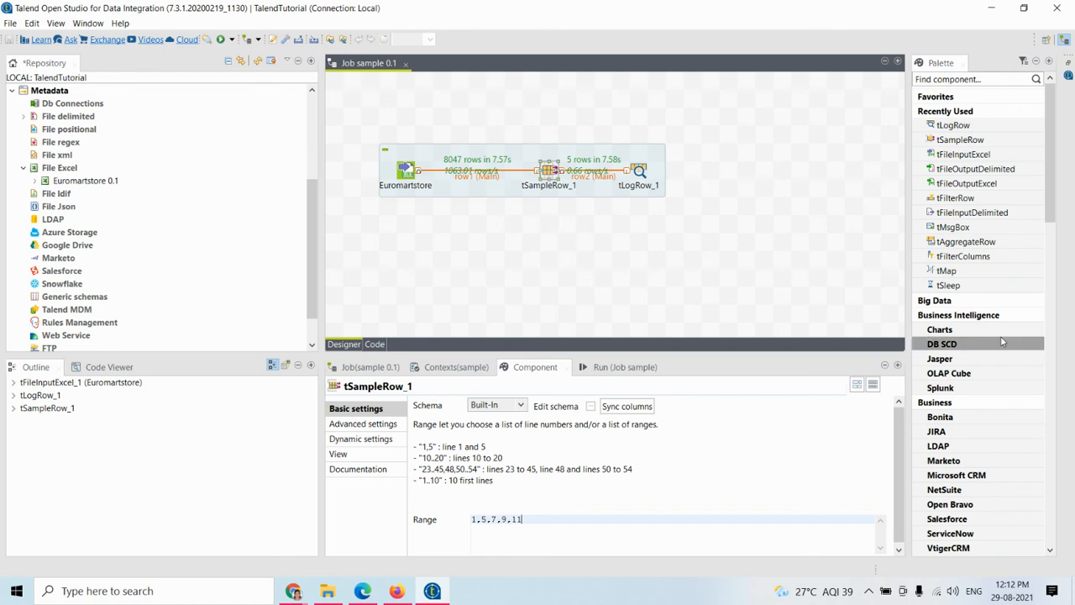
scroll(988, 274, down, 9)
scroll(988, 274, down, 9)
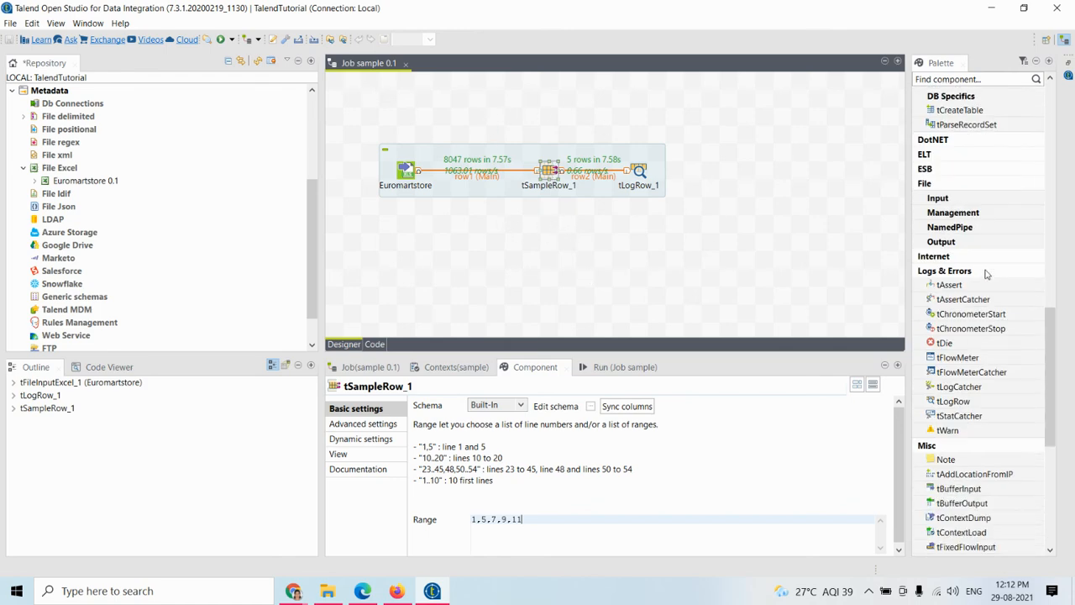
click(955, 304)
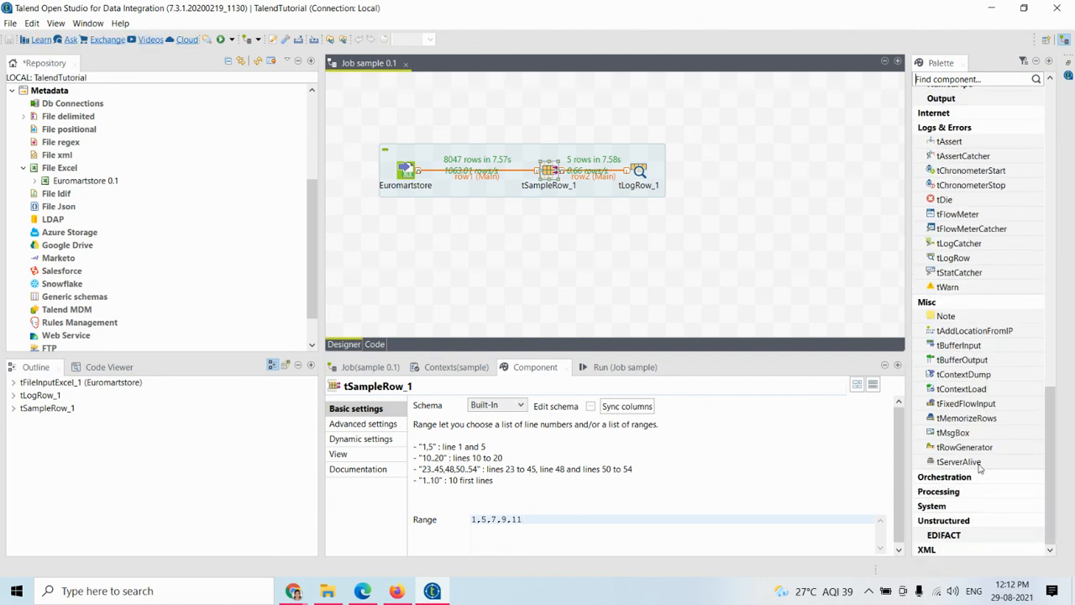
click(940, 491)
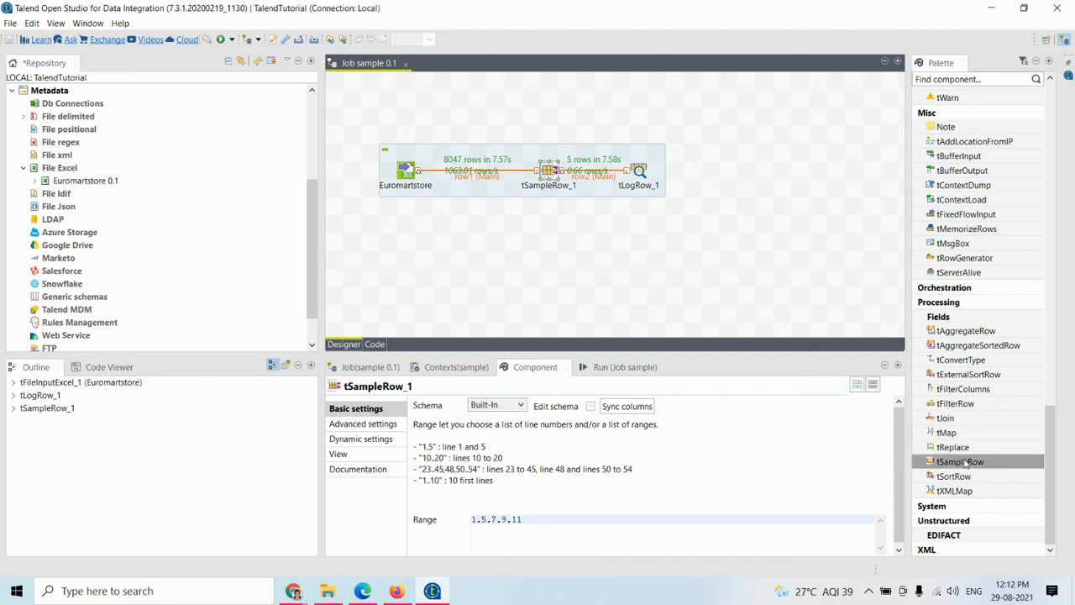
- Replace tLogRow_1 with a tFilterRow component connected to the main output of tSampleRow_1
click(641, 172)
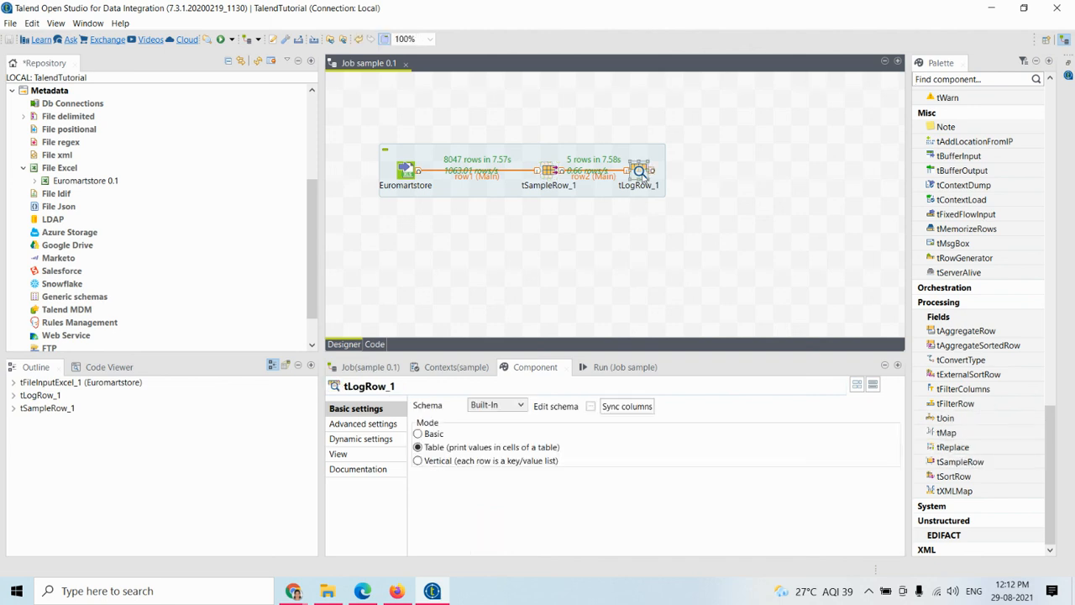
key(Delete)
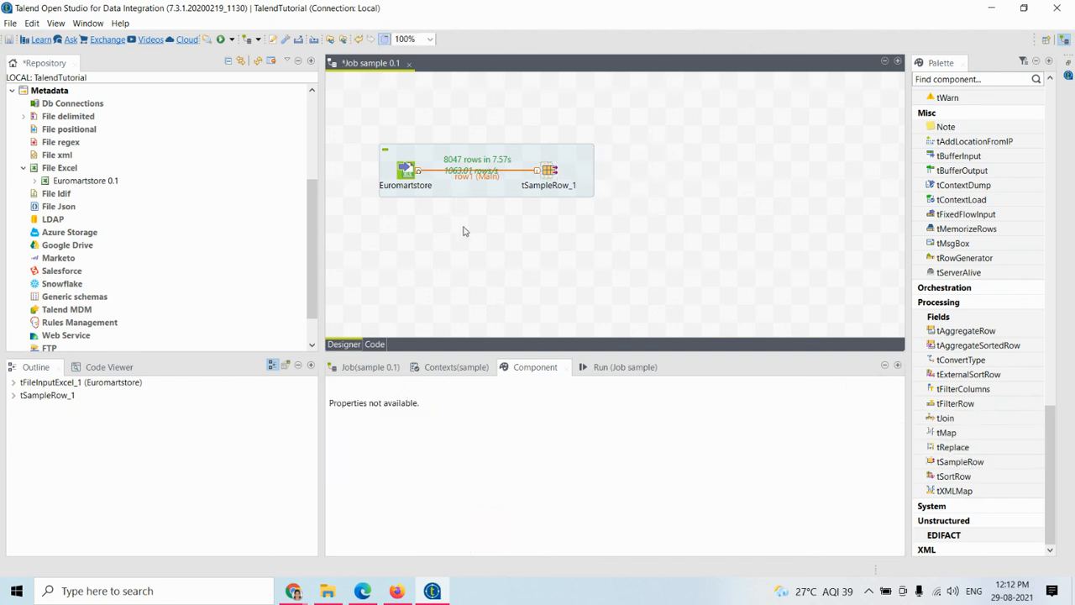
click(550, 172)
drag(564, 171, 632, 147)
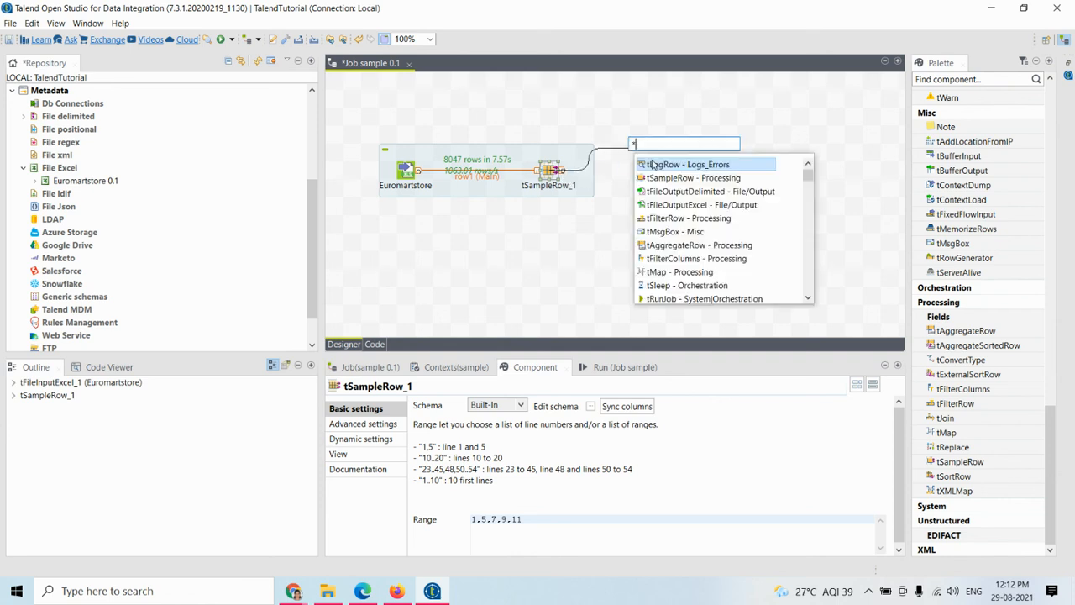
text(filter)
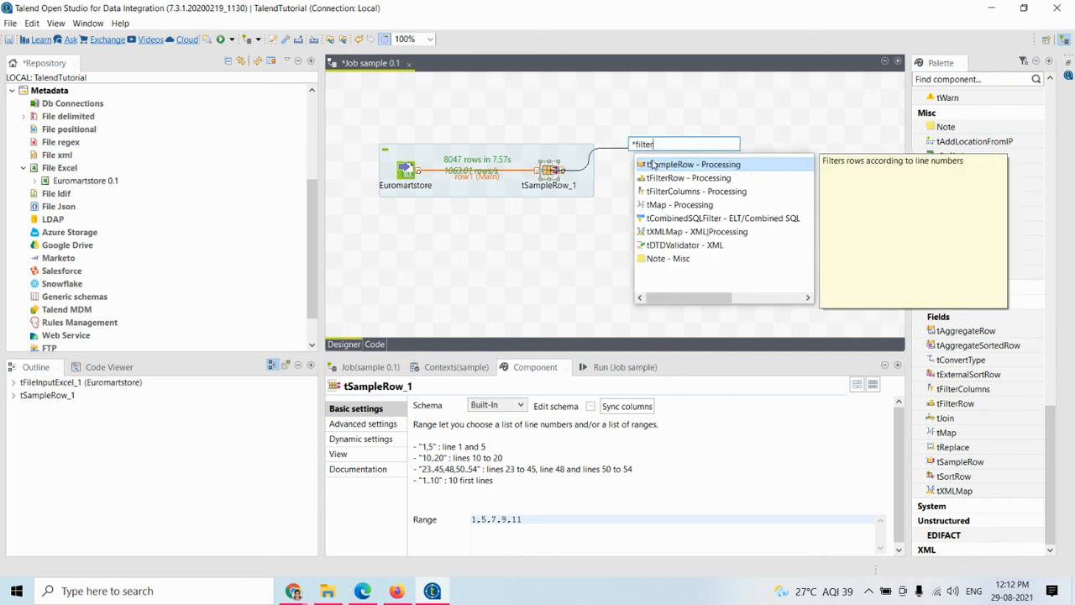
key(Down)
key(Return)
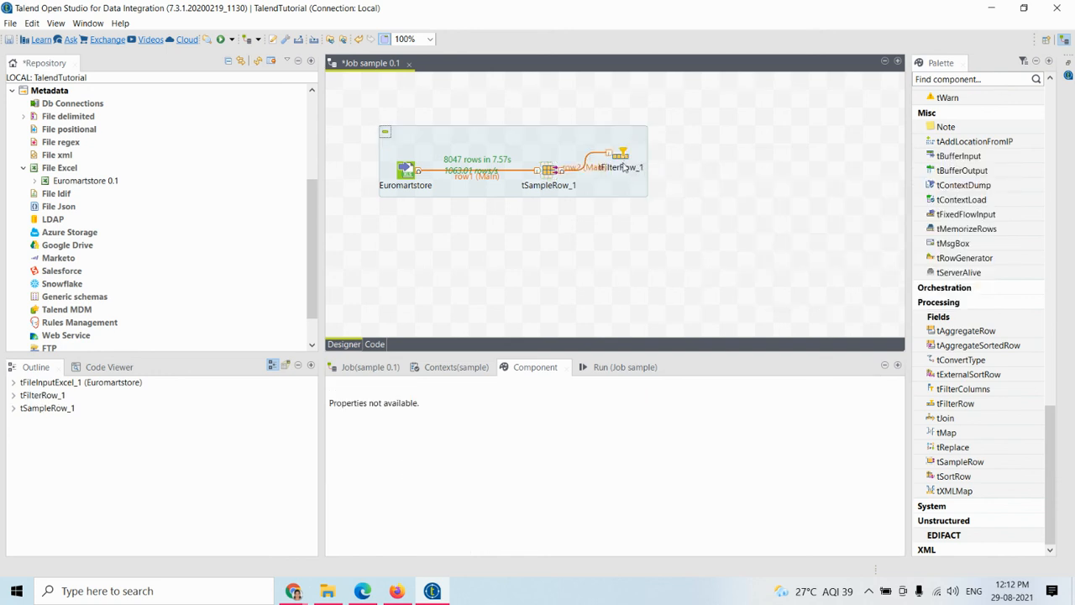
- Try to draw an output connection from tFilterRow_1, and move the displaced subjob back toward its earlier place
click(626, 165)
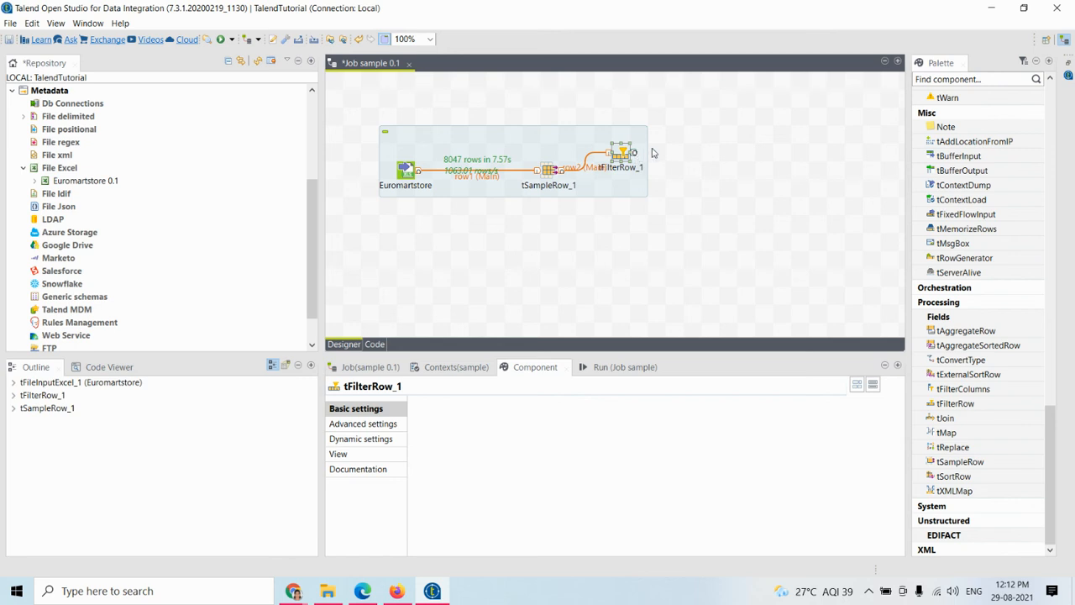
click(636, 155)
drag(635, 154, 725, 155)
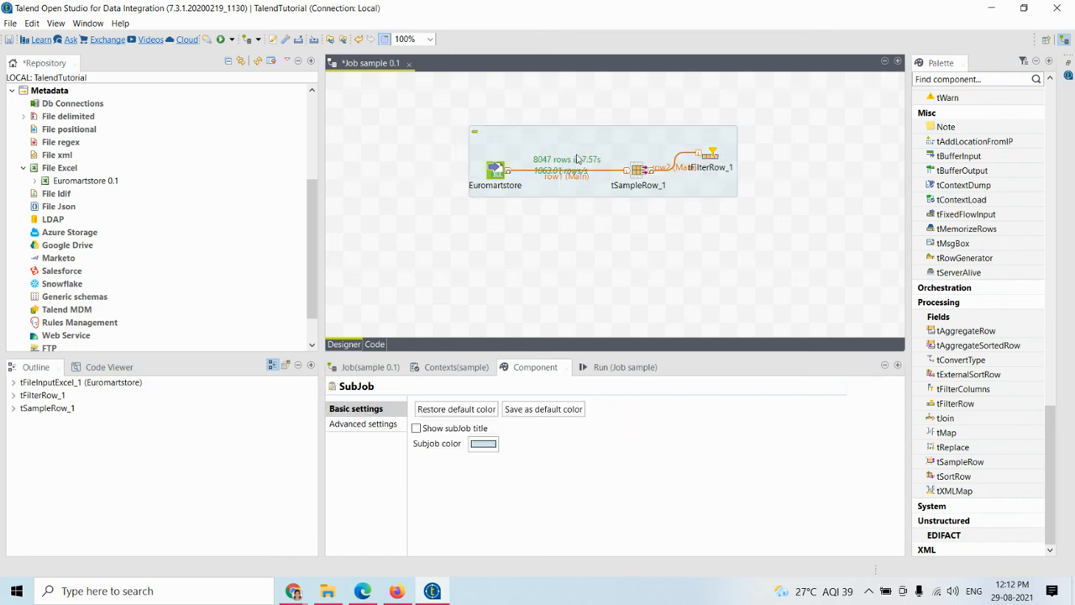
drag(588, 140, 501, 157)
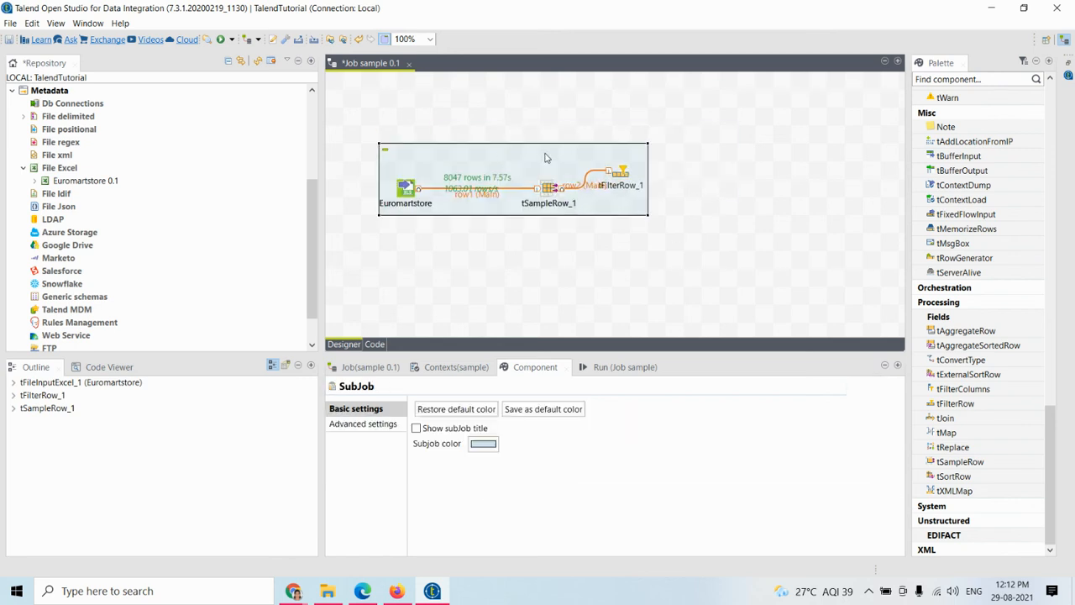